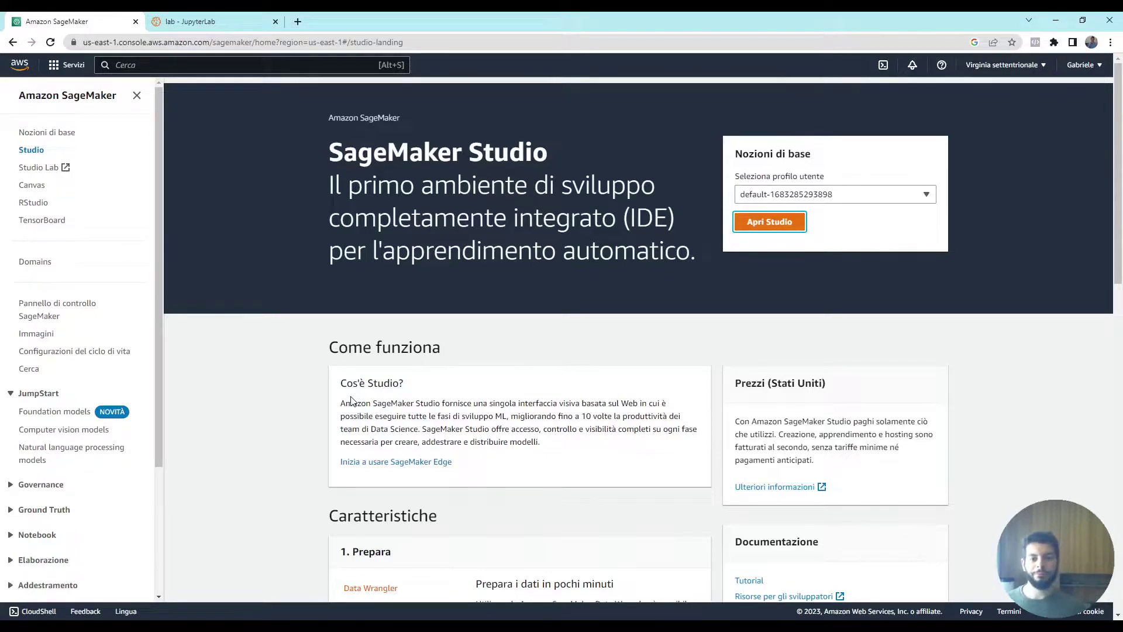
# Switch to SageMaker Studio, open AutoML and start creating a new AutoML experiment.
pyautogui.moveTo(328, 153); pyautogui.dragTo(470, 158)
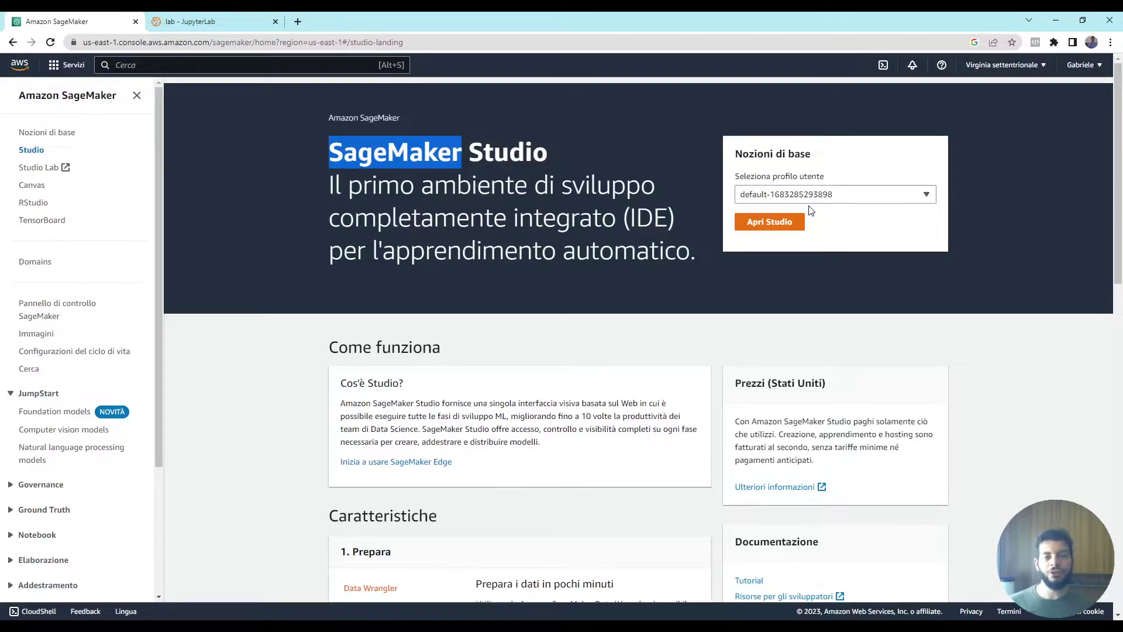
pyautogui.hotkey('ctrl', 'Tab')
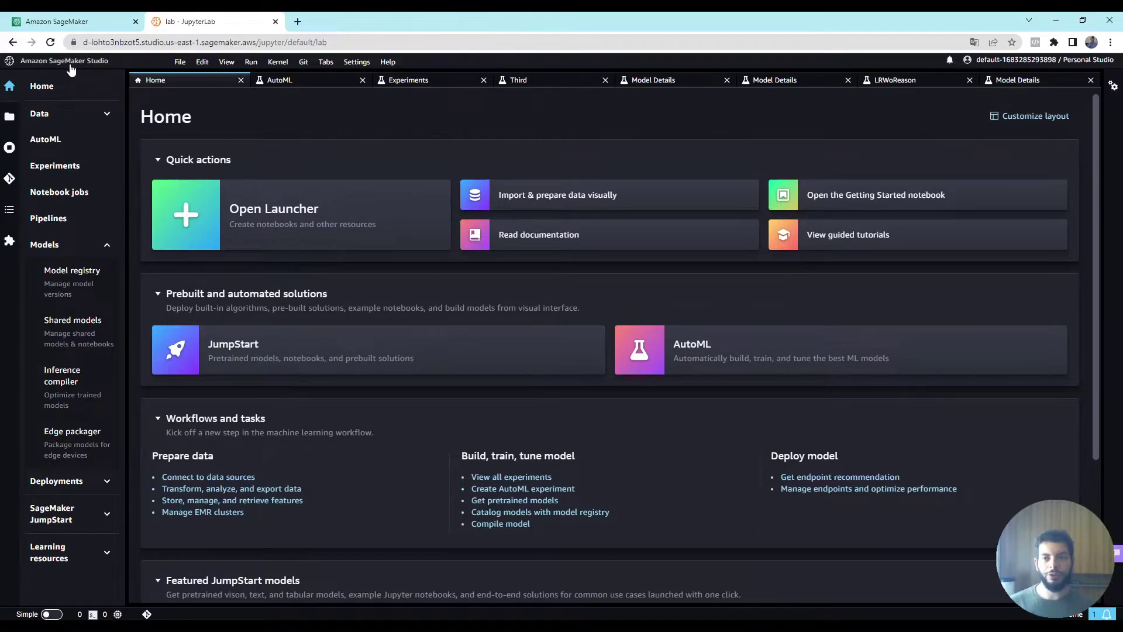
pyautogui.click(75, 140)
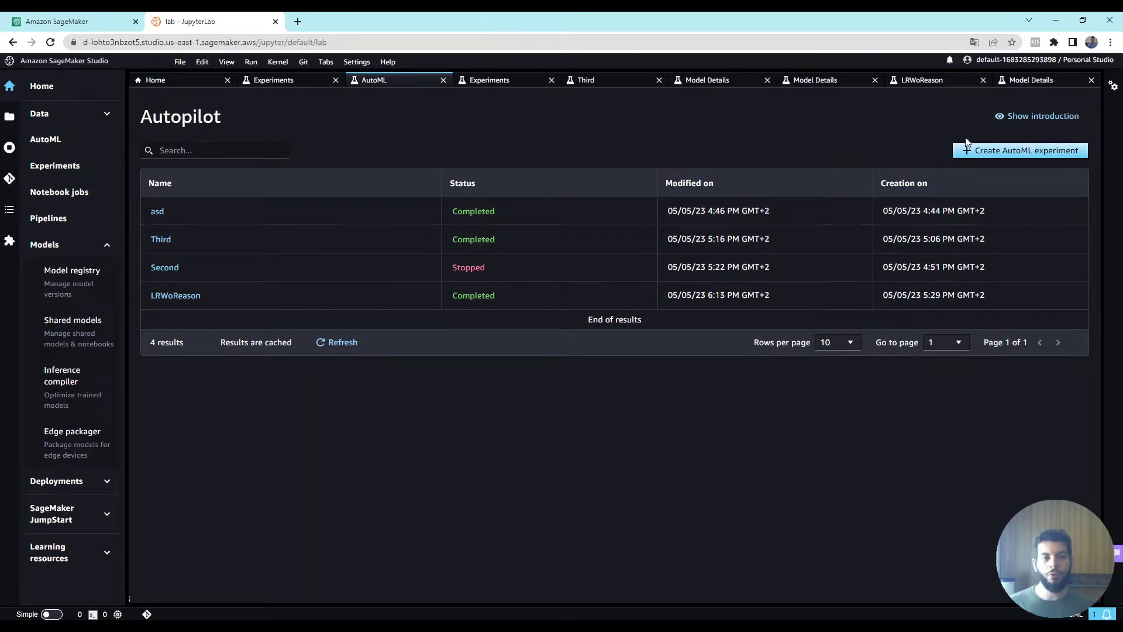
pyautogui.click(1009, 150)
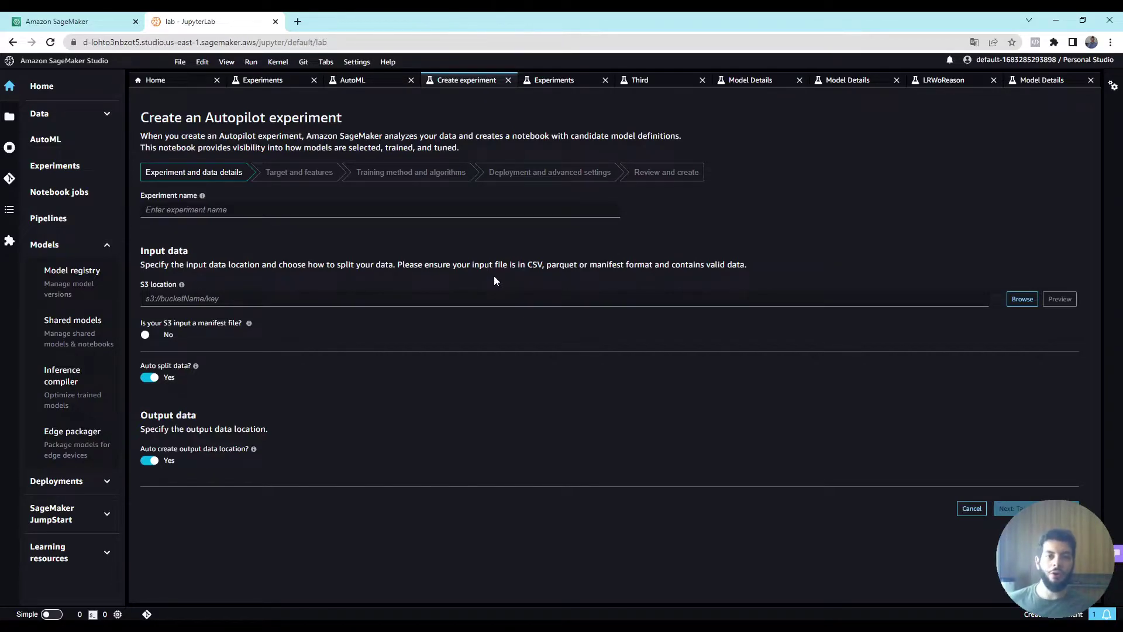
# Set the input data S3 location to the bucket's Absenteeism (1).csv file and turn off automatic creation of the output data location.
pyautogui.doubleClick(147, 284)
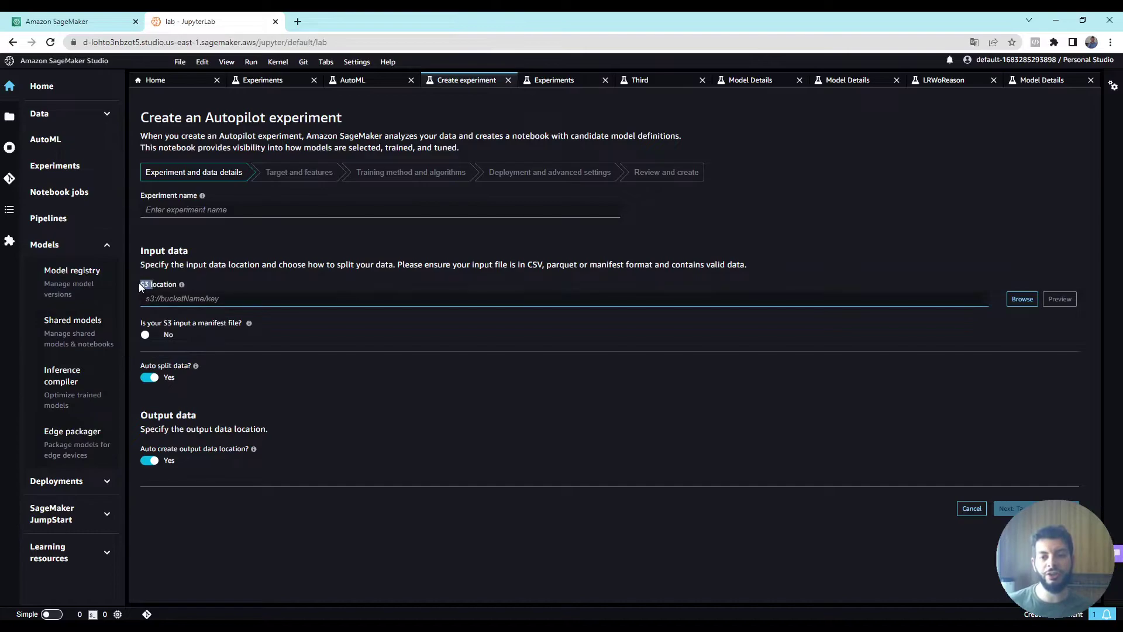
pyautogui.click(241, 301)
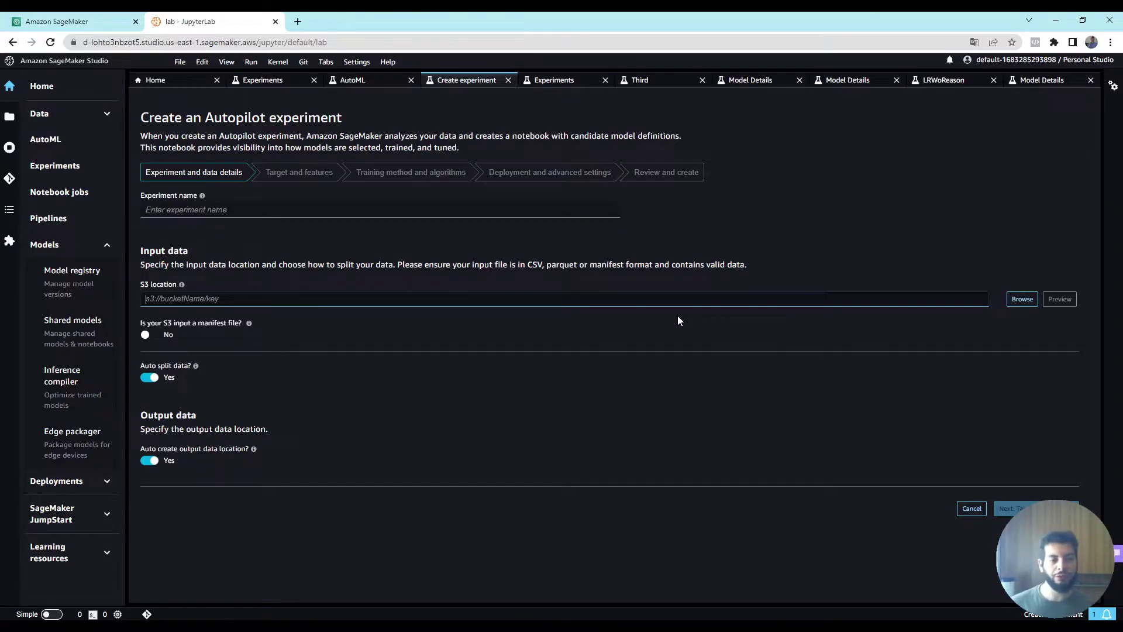
pyautogui.hotkey('ctrl', 'v')
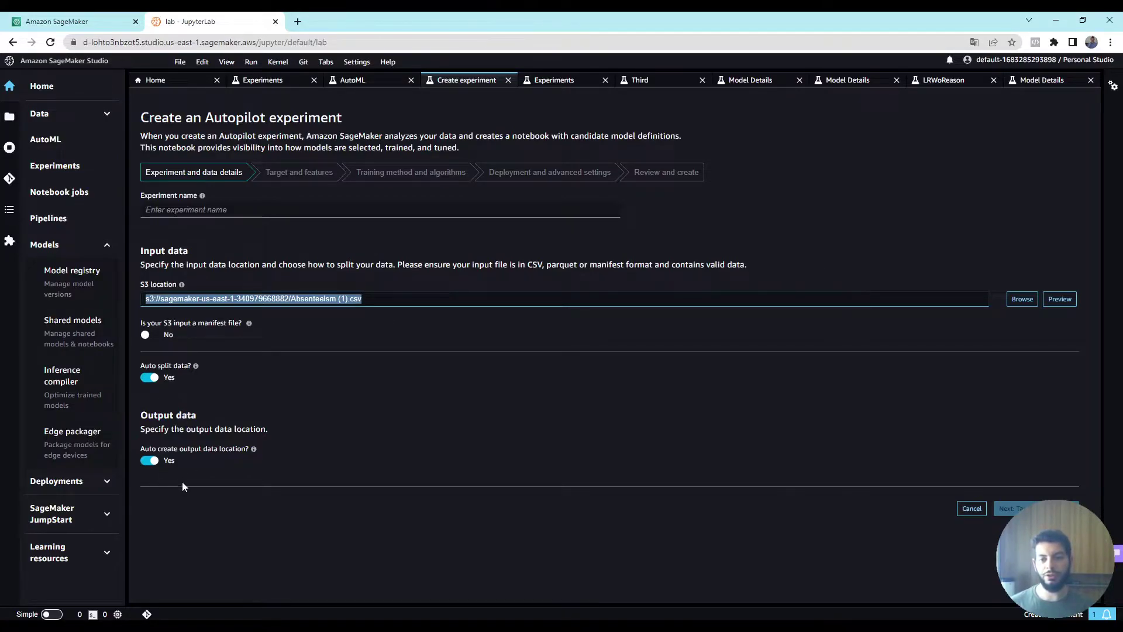
pyautogui.click(149, 460)
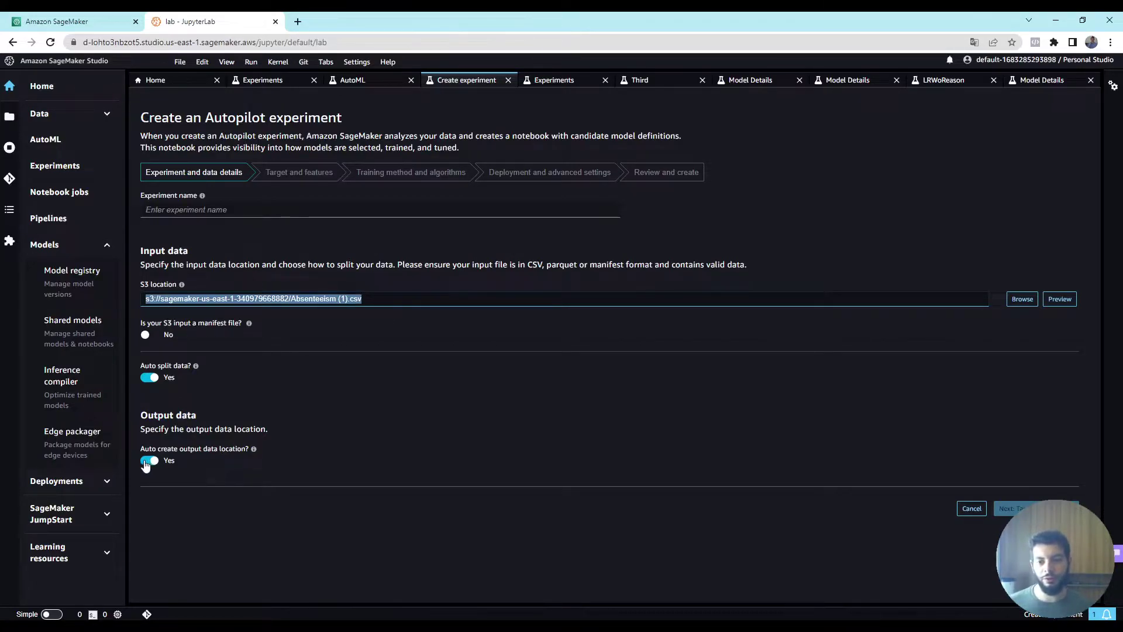
# Name the experiment Video and continue to the target and features settings.
pyautogui.click(234, 210)
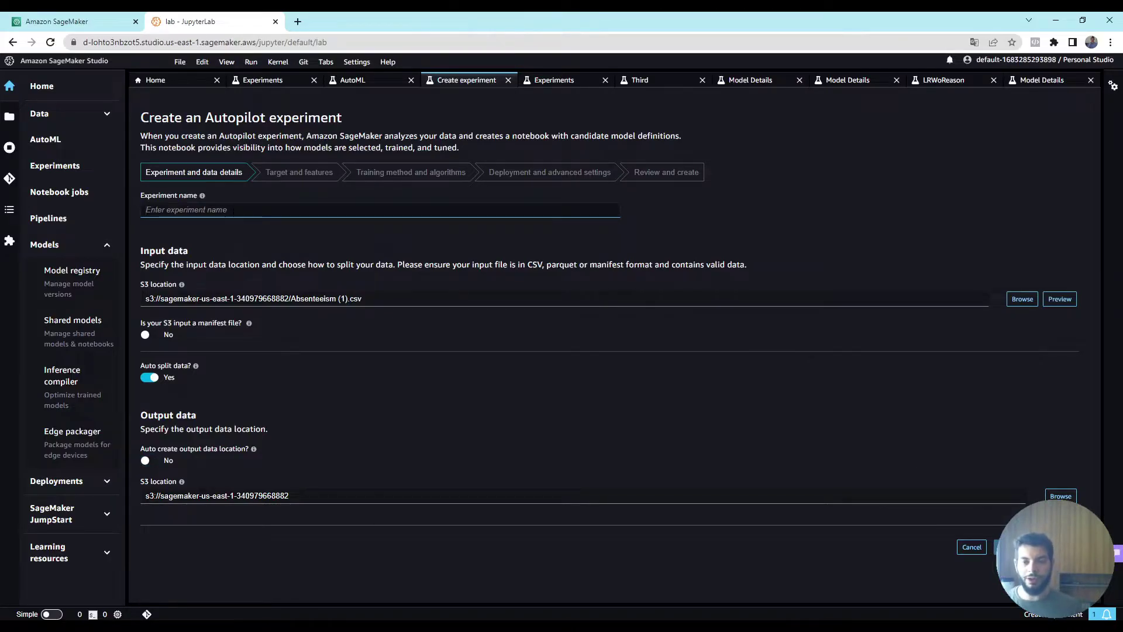
pyautogui.write('Video')
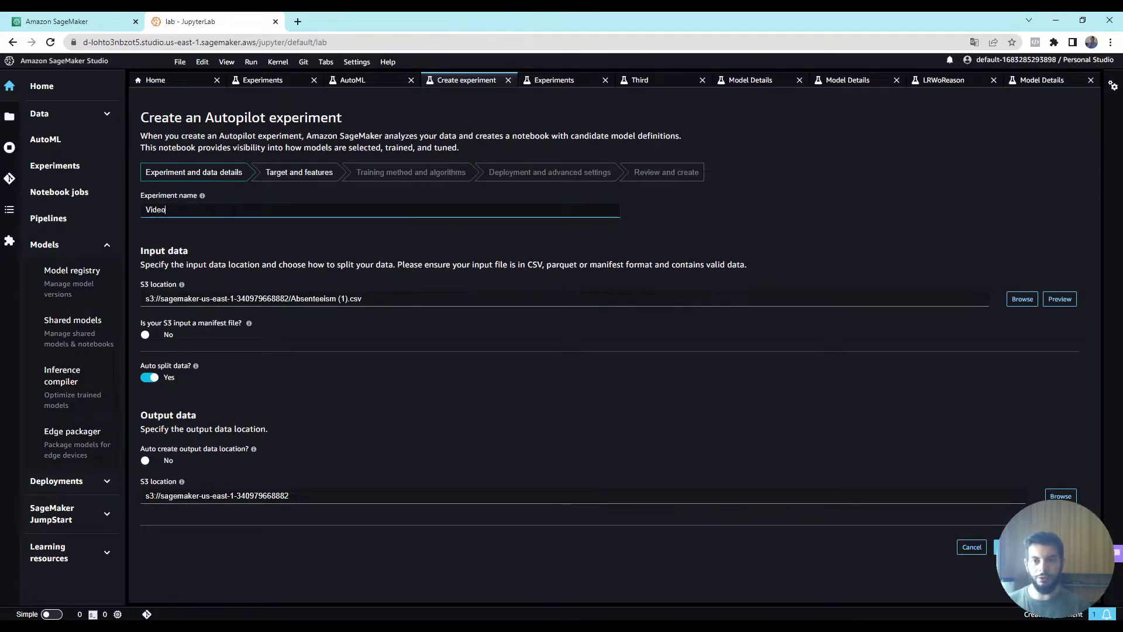
pyautogui.click(1012, 547)
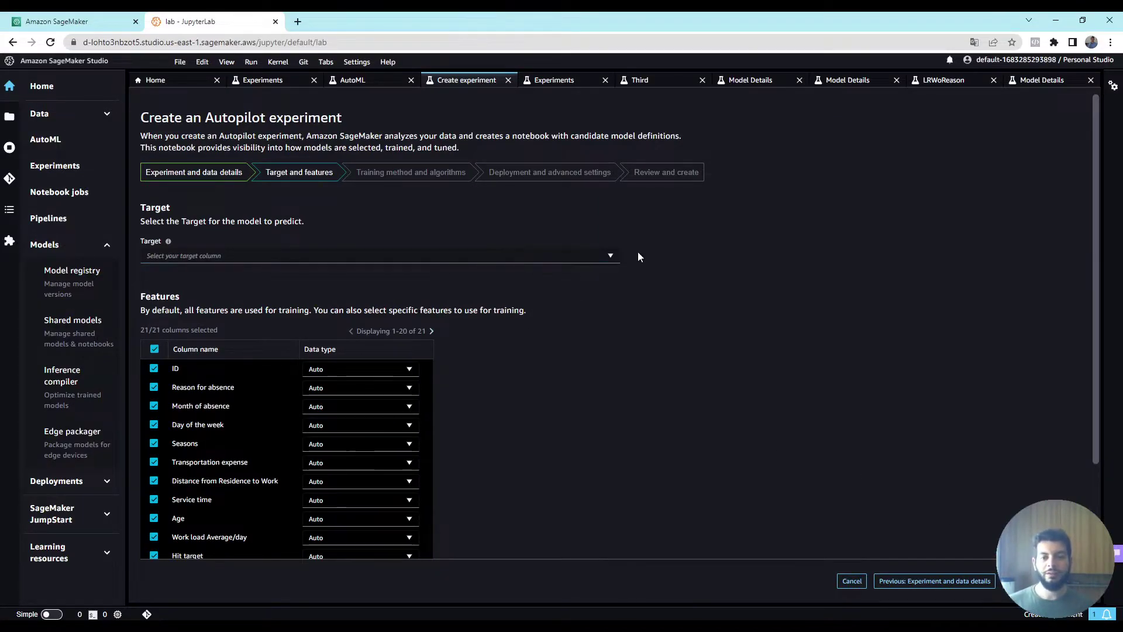
# Set the target to Absenteeism time in hours, exclude the Reason for absence feature, and proceed to the training method.
pyautogui.click(409, 253)
pyautogui.scroll(-5, 587, 345)
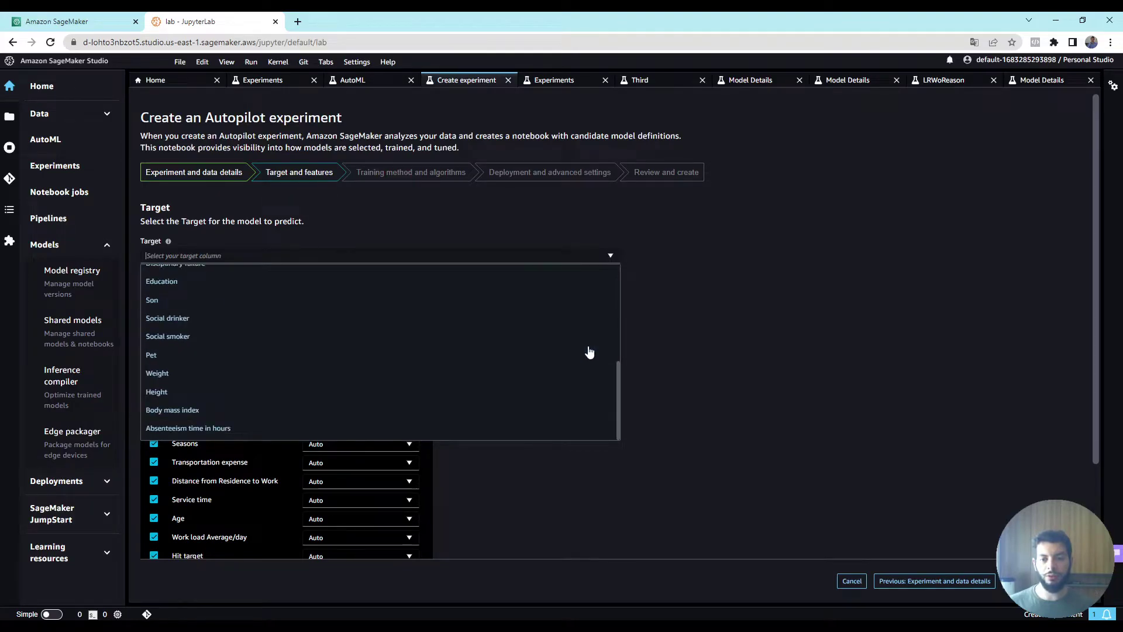
pyautogui.click(210, 432)
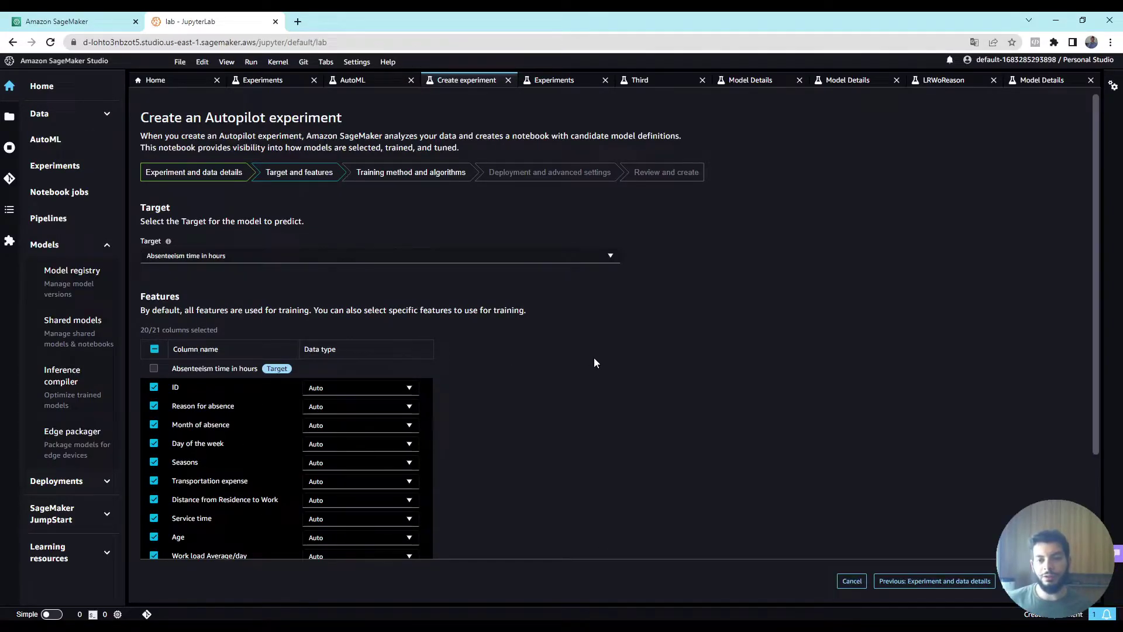
pyautogui.click(153, 407)
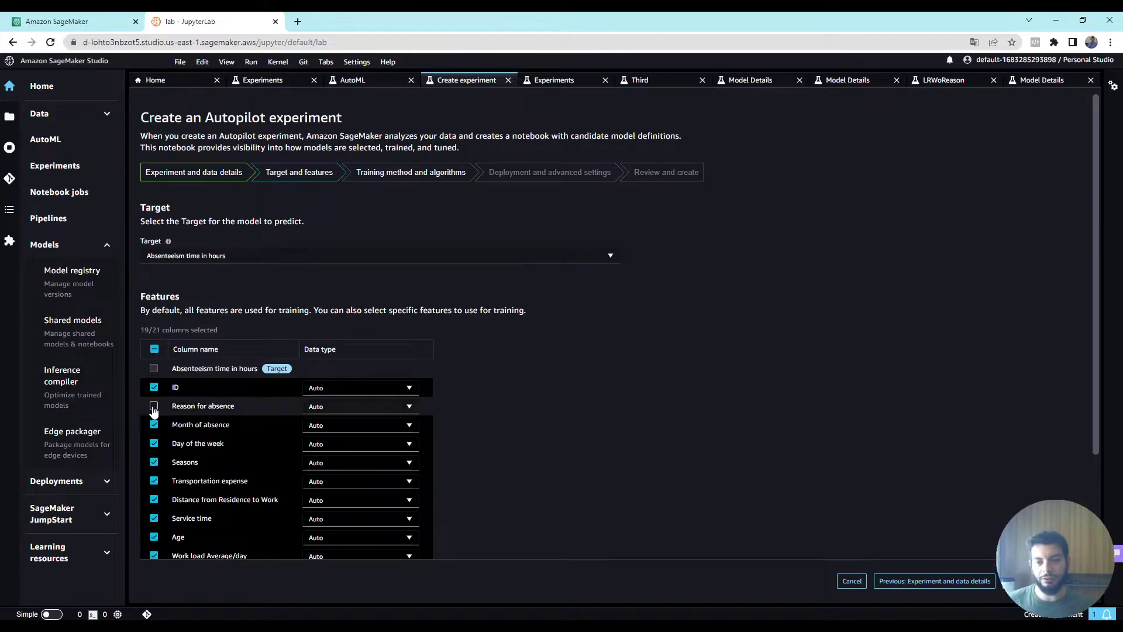
pyautogui.click(1045, 581)
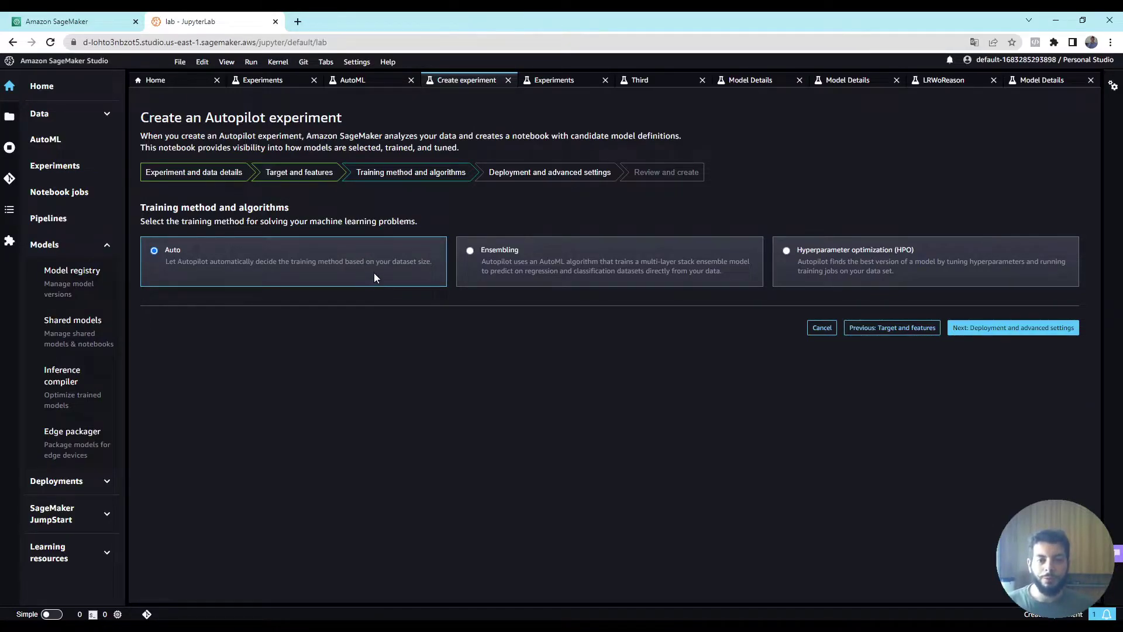
# Compare the training method descriptions, keep Auto, and continue to the deployment and advanced settings.
pyautogui.moveTo(166, 261); pyautogui.dragTo(370, 261)
pyautogui.moveTo(482, 261); pyautogui.dragTo(712, 272)
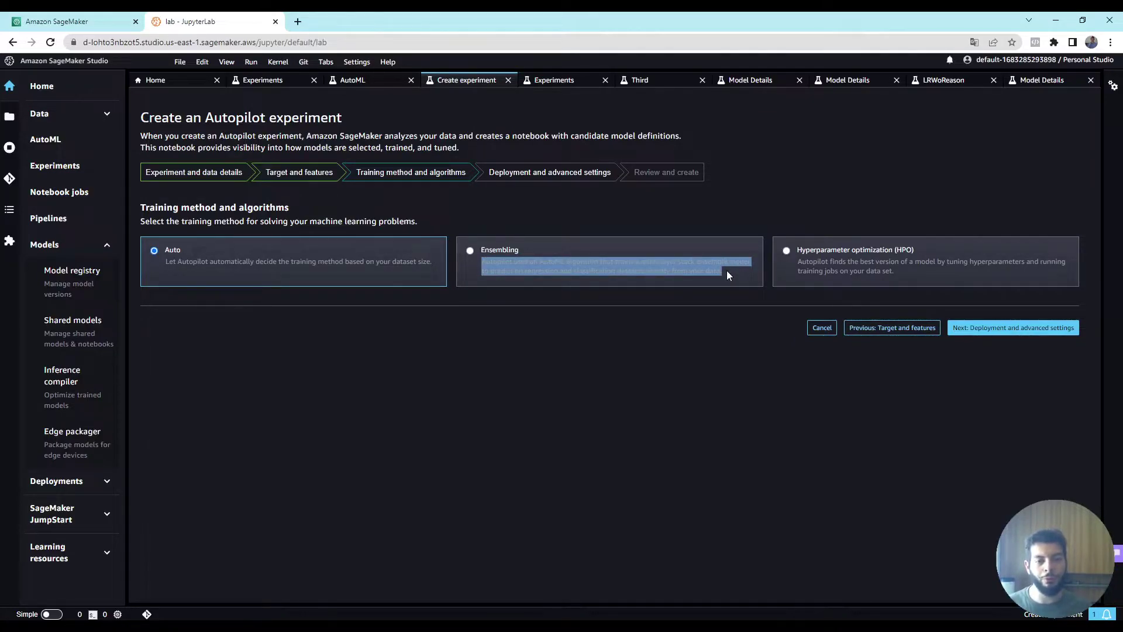
pyautogui.click(696, 267)
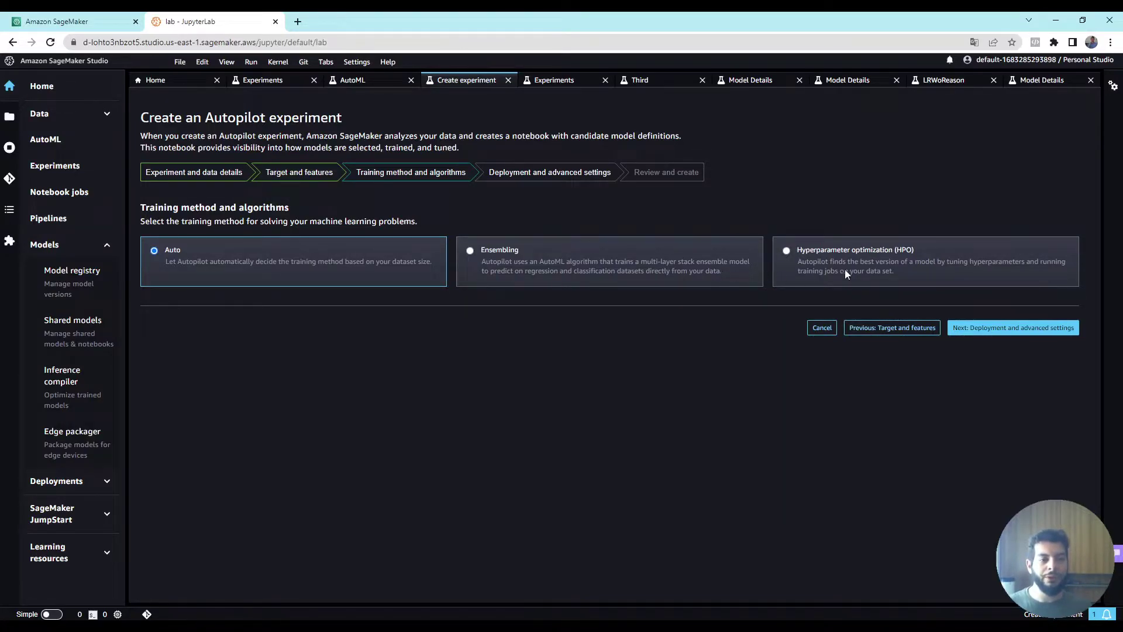
pyautogui.moveTo(799, 248); pyautogui.dragTo(896, 272)
pyautogui.click(878, 264)
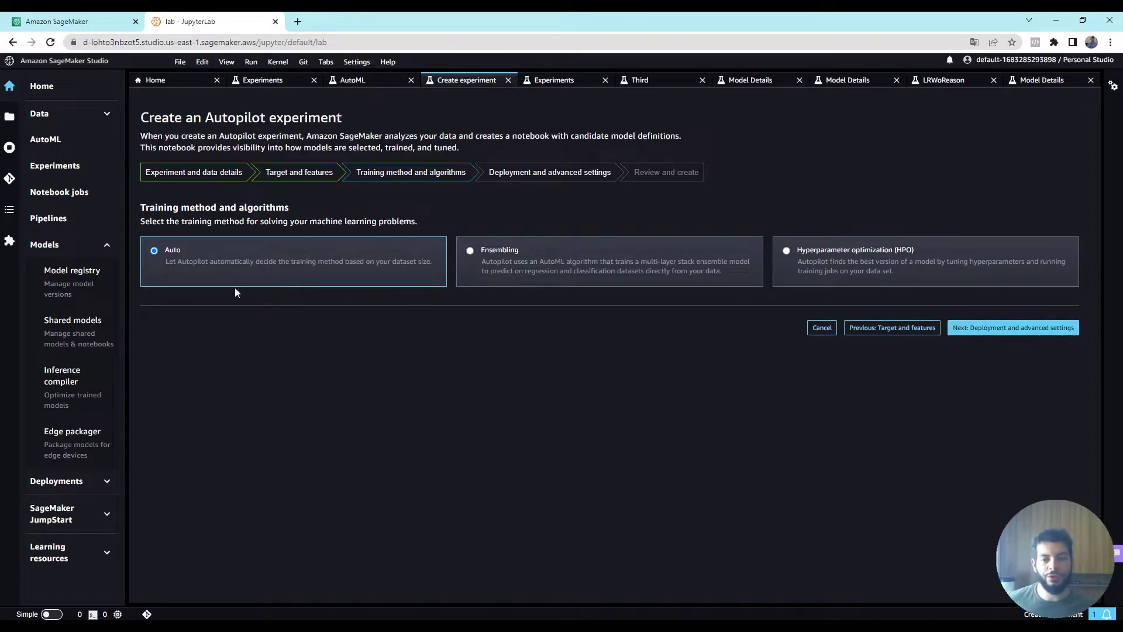
pyautogui.click(980, 329)
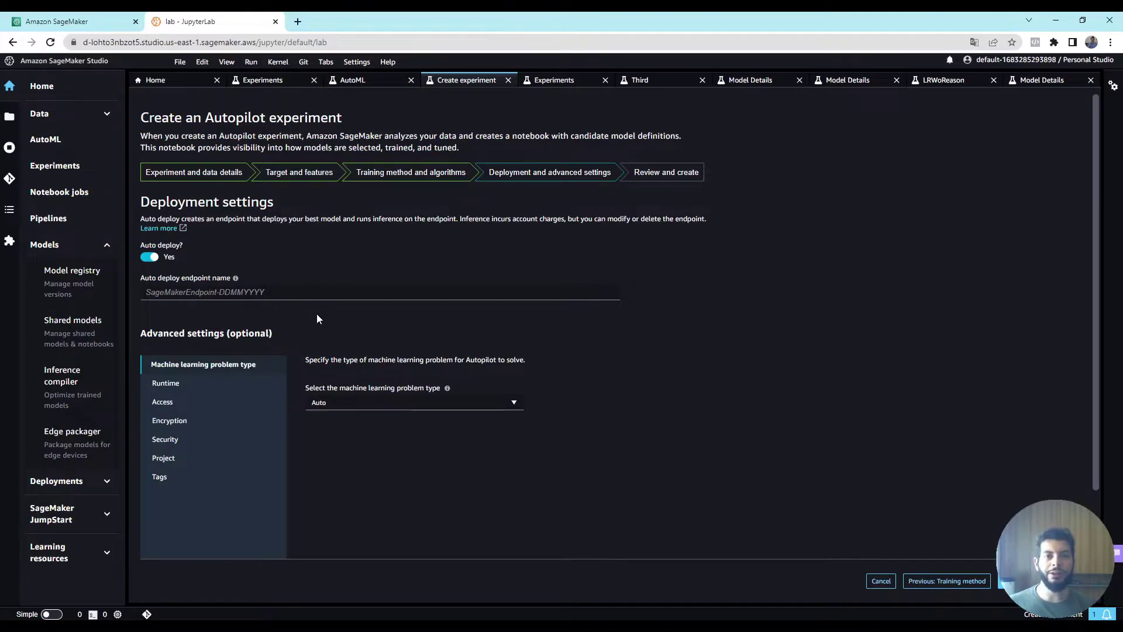
# Disable auto deploy, set the problem type to Regression with R2 as objective metric, and continue to the review.
pyautogui.click(150, 258)
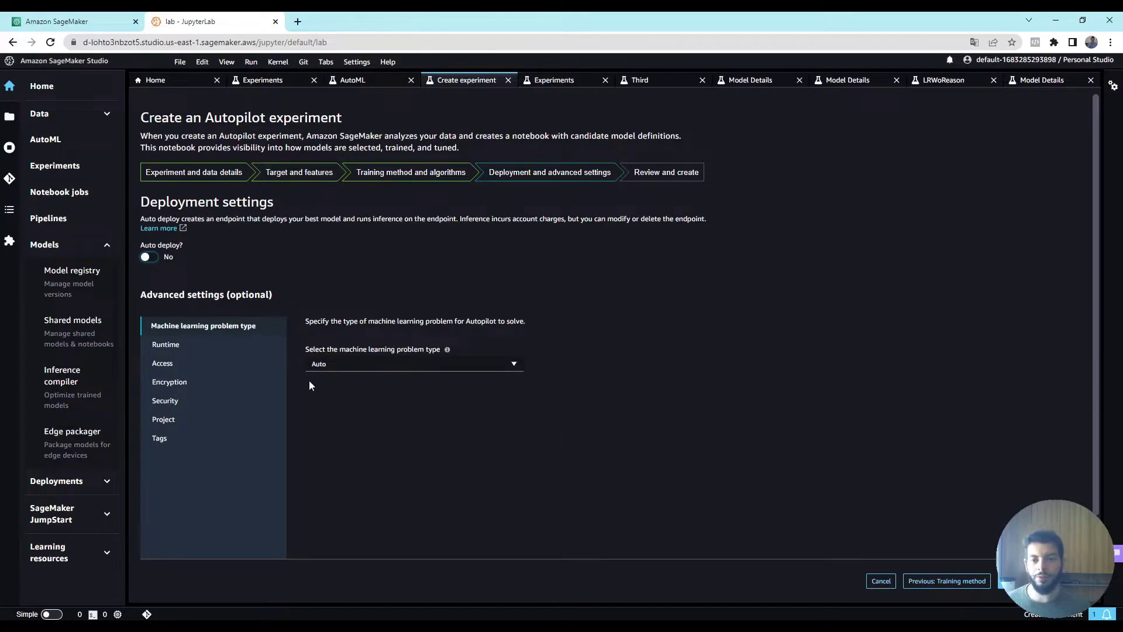
pyautogui.click(514, 364)
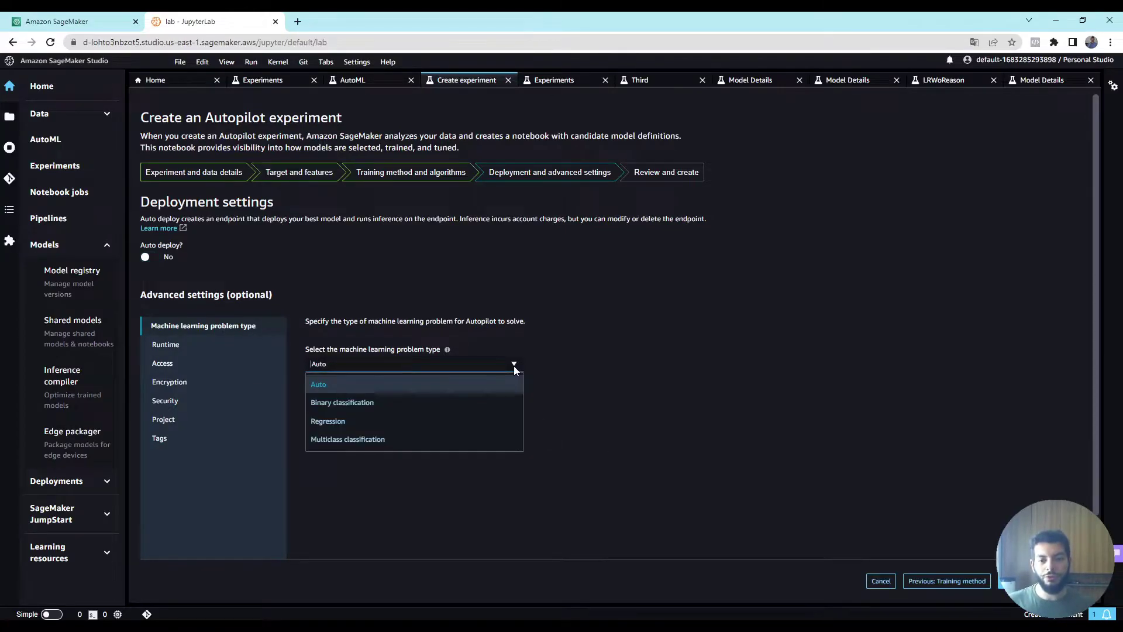
pyautogui.click(432, 422)
pyautogui.press('Tab')
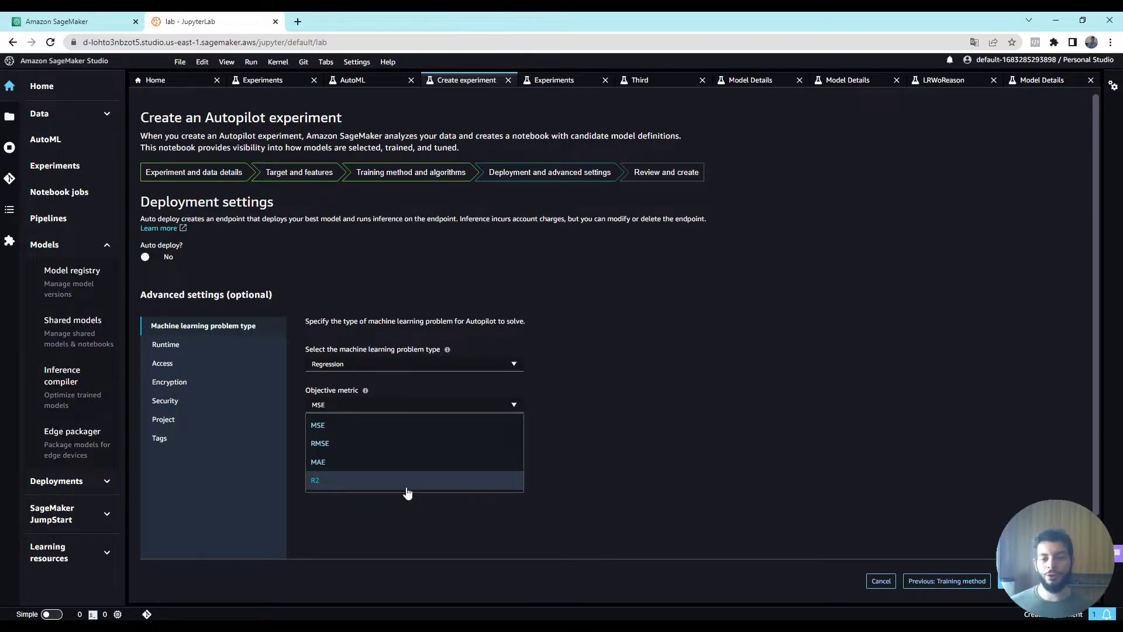
pyautogui.click(406, 488)
pyautogui.click(1032, 580)
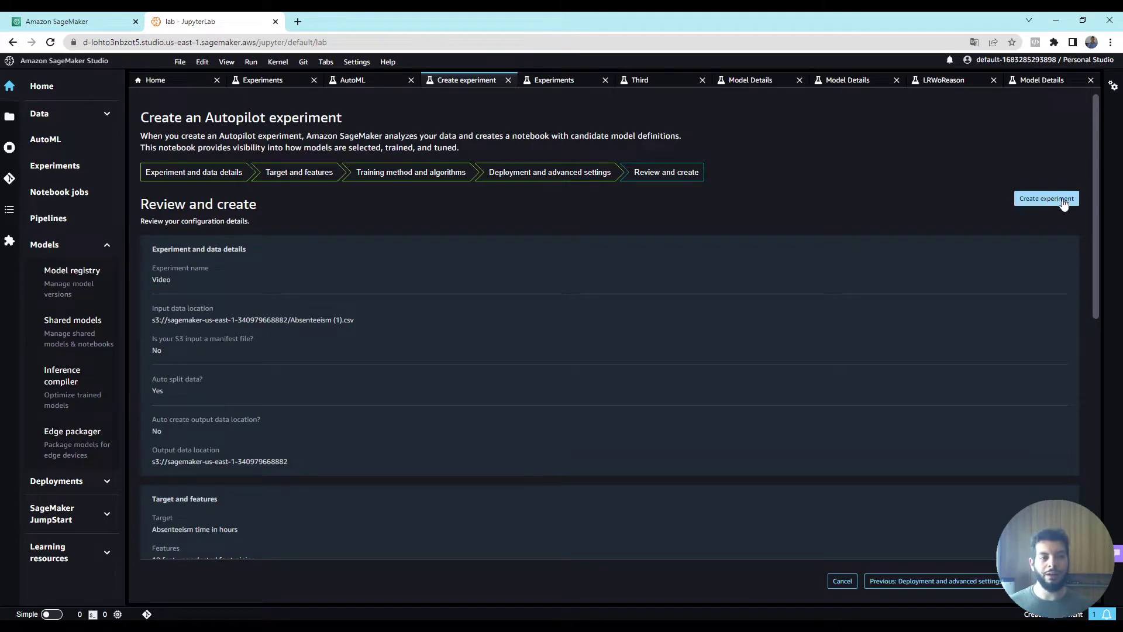
# Review the configuration details of the Video experiment.
pyautogui.scroll(-5, 1086, 362)
pyautogui.scroll(-8, 1086, 362)
pyautogui.scroll(13, 1023, 240)
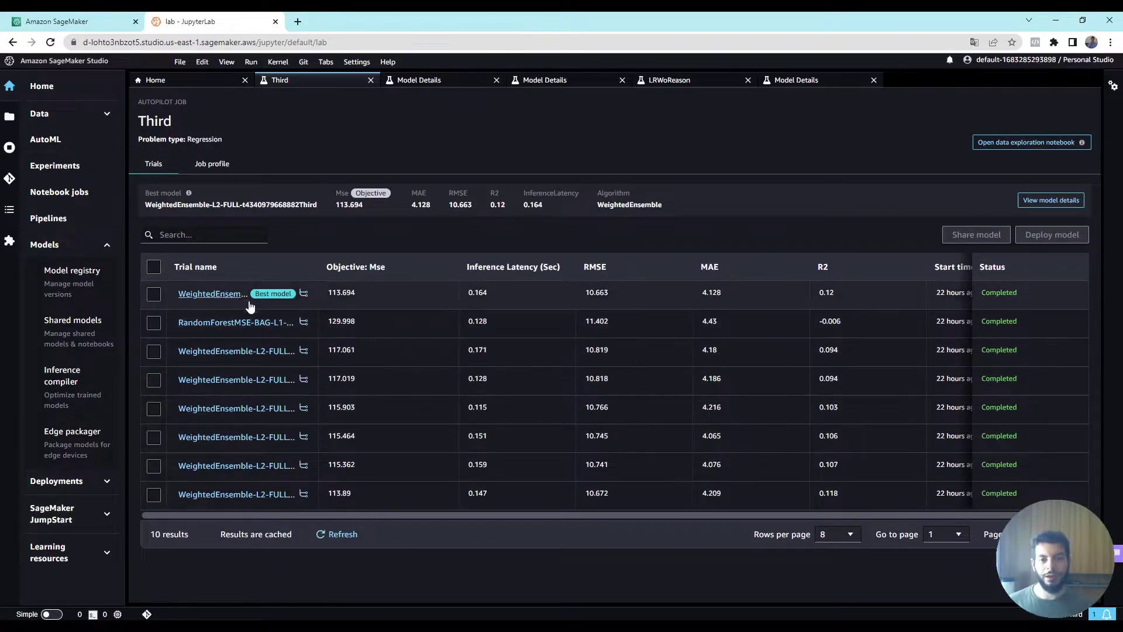
# Check the best model's R2 in the Third job, then open its details and inspect the feature importance chart.
pyautogui.moveTo(836, 296); pyautogui.dragTo(818, 294)
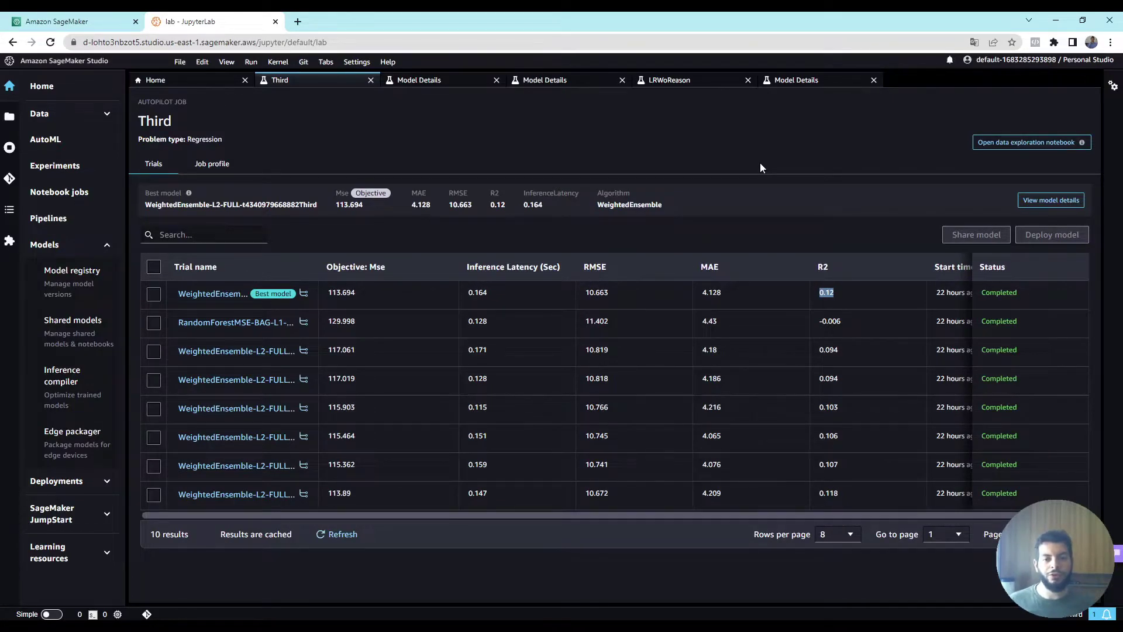
pyautogui.click(212, 294)
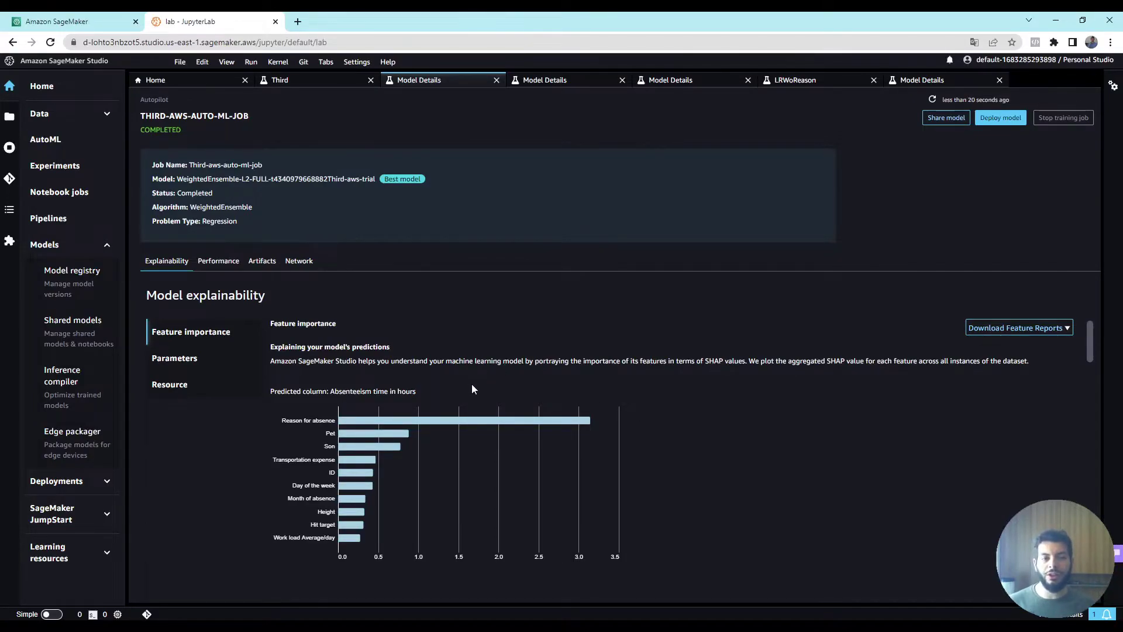
pyautogui.hotkey('ctrl', '+')
pyautogui.hotkey('ctrl', '+')
pyautogui.moveTo(393, 399); pyautogui.dragTo(370, 392)
pyautogui.scroll(-1, 930, 426)
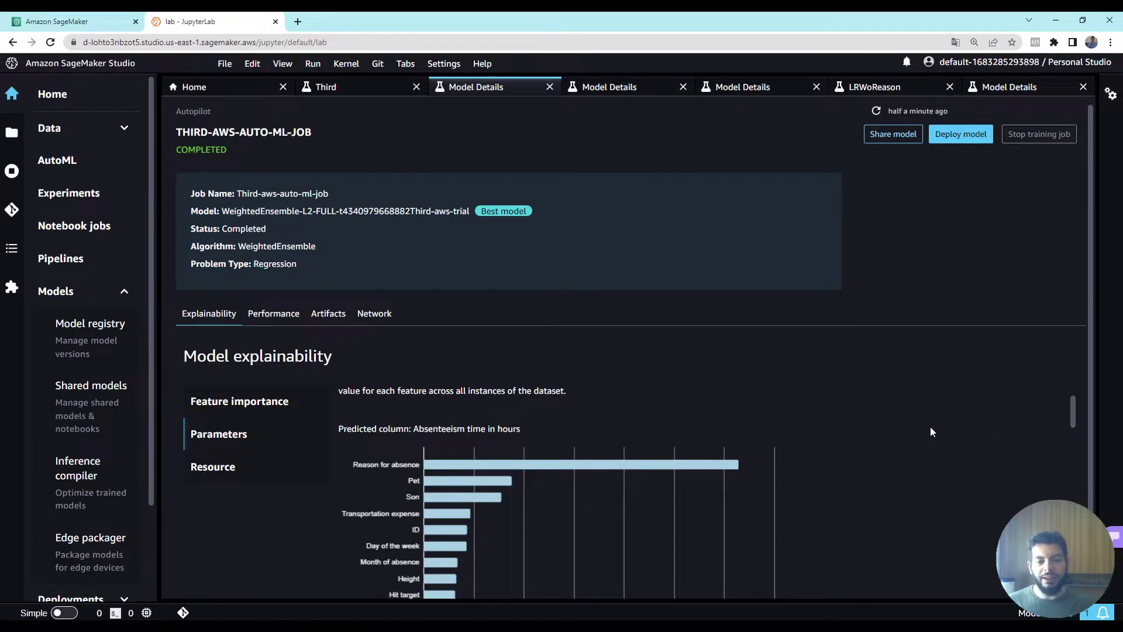
pyautogui.hotkey('ctrl', '-')
pyautogui.hotkey('ctrl', '-')
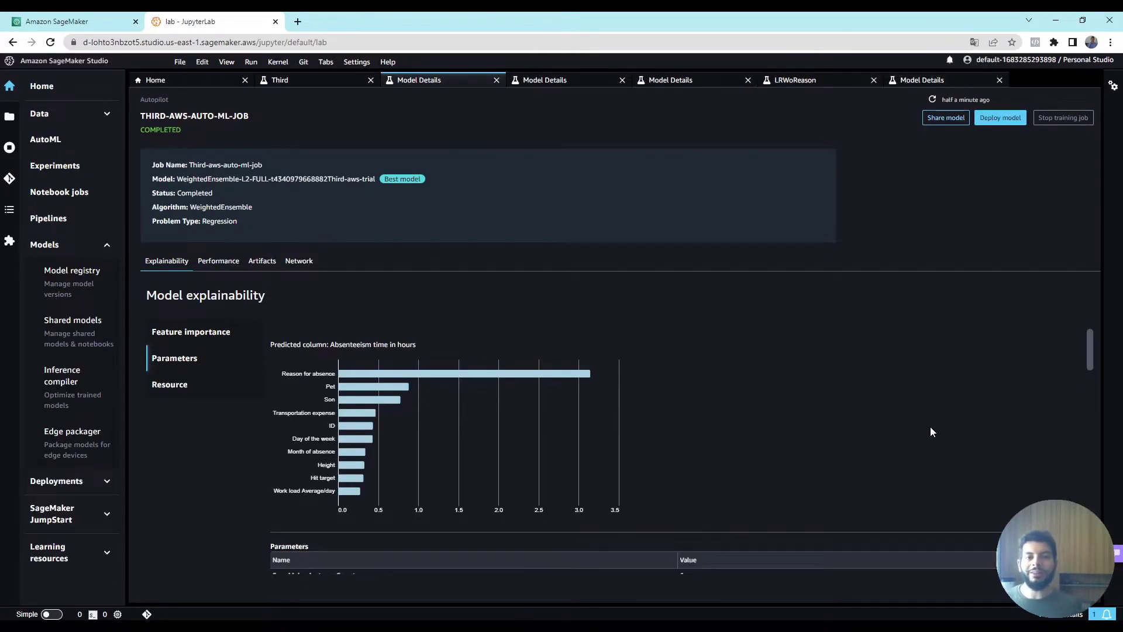
pyautogui.moveTo(362, 375)
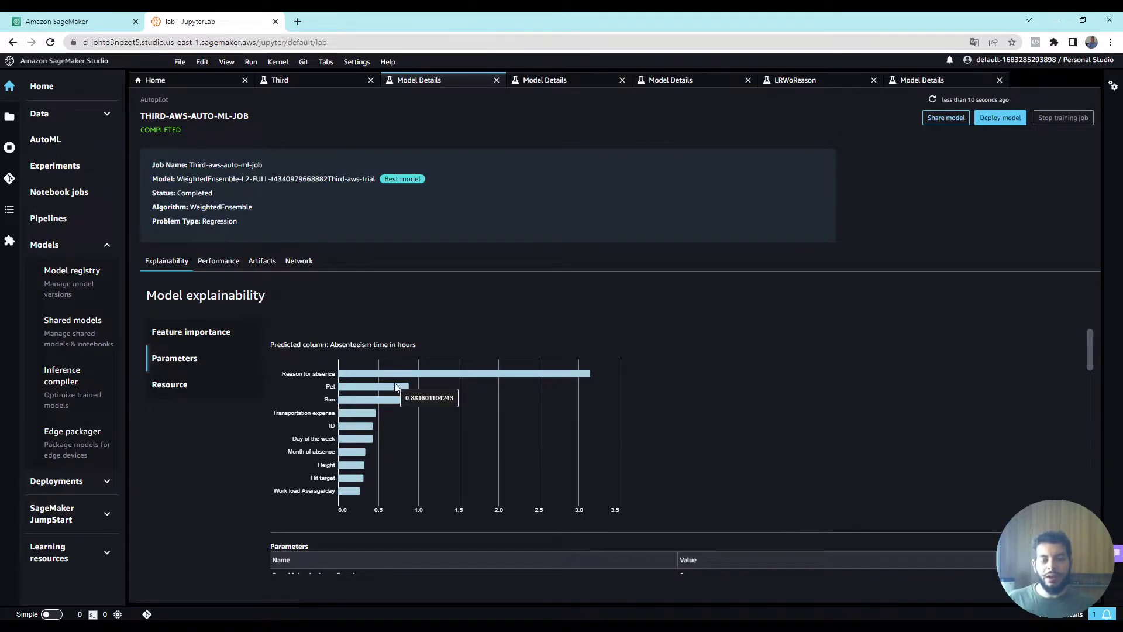
pyautogui.moveTo(397, 388)
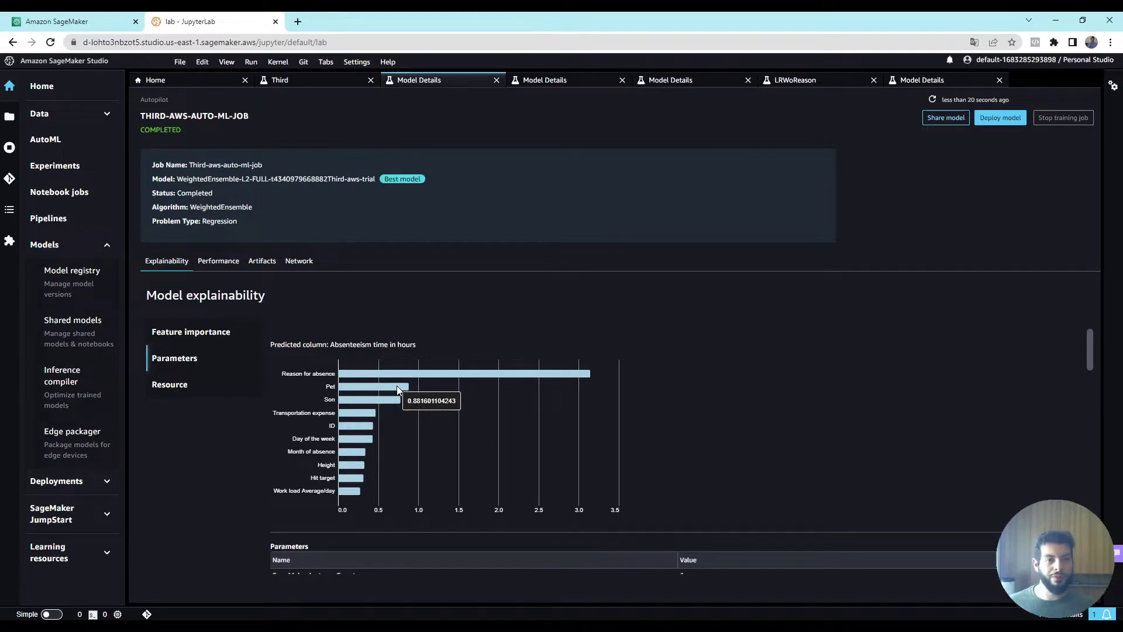
# Examine the model's parameters table, focusing on the algorithms listed under included_model_types.
pyautogui.scroll(-3, 396, 385)
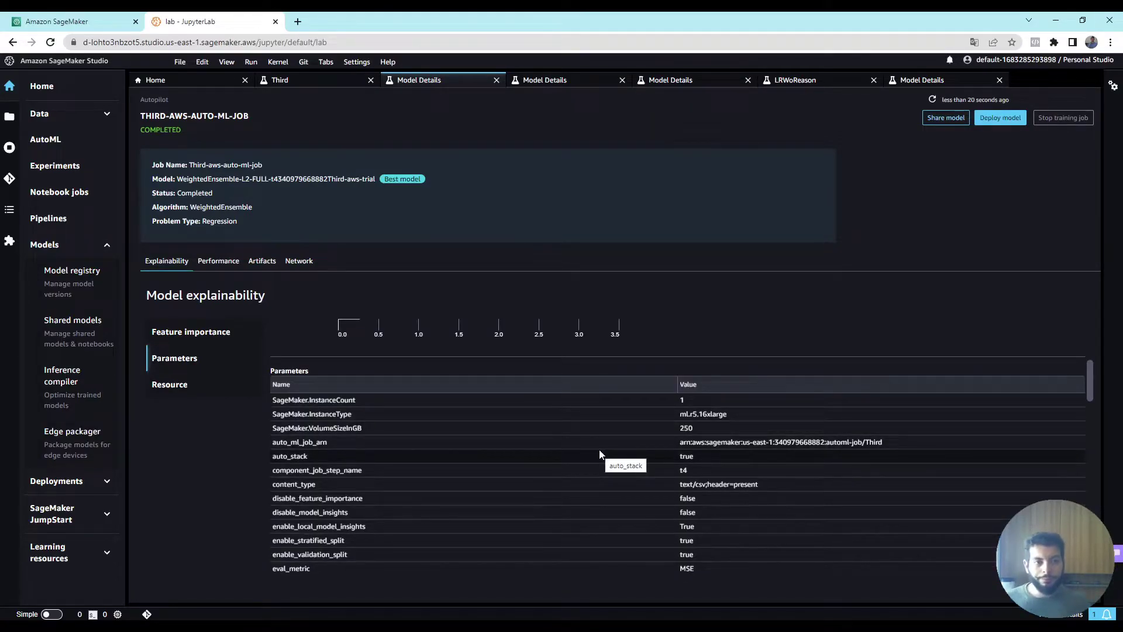
pyautogui.scroll(-1, 600, 450)
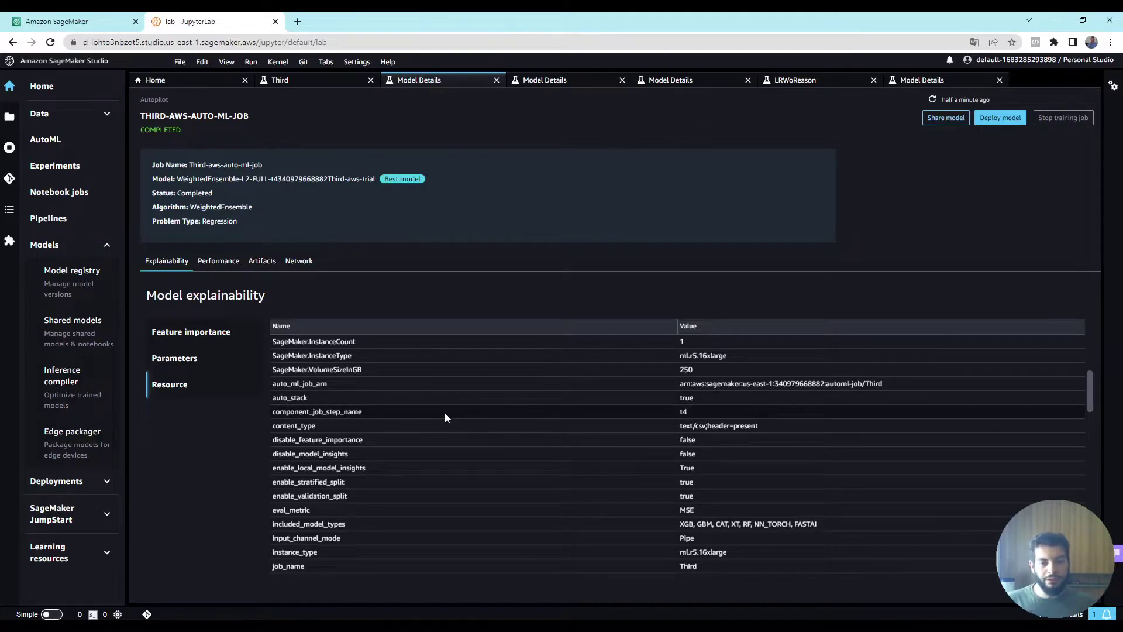
pyautogui.scroll(-1, 444, 413)
pyautogui.moveTo(269, 466); pyautogui.dragTo(346, 466)
pyautogui.click(343, 466)
pyautogui.moveTo(675, 469); pyautogui.dragTo(694, 469)
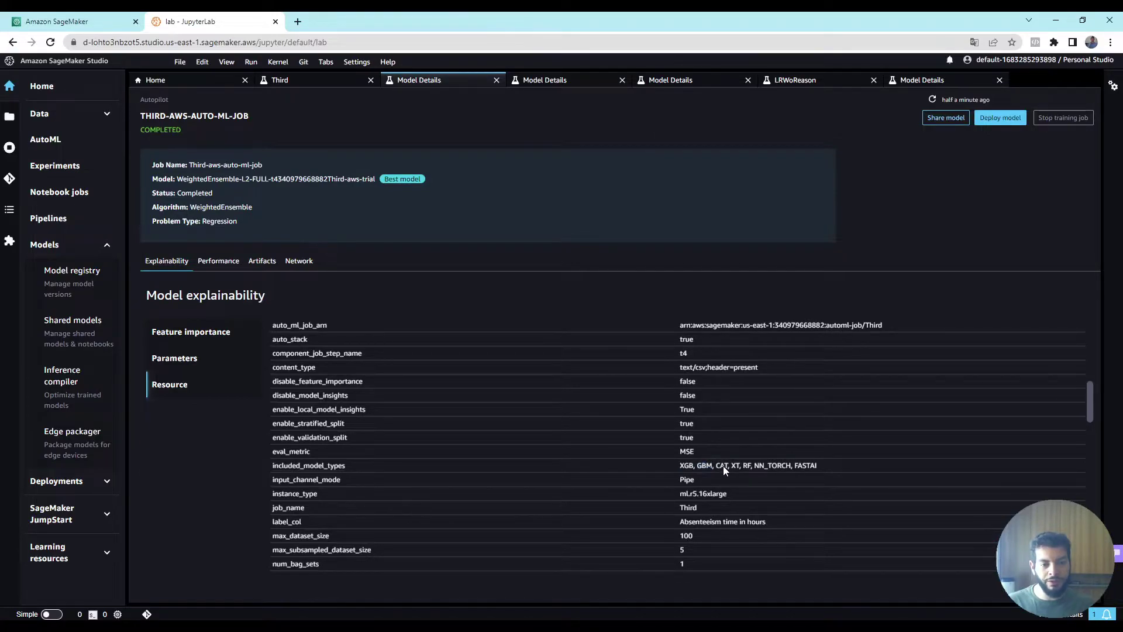
pyautogui.doubleClick(738, 468)
pyautogui.click(745, 468)
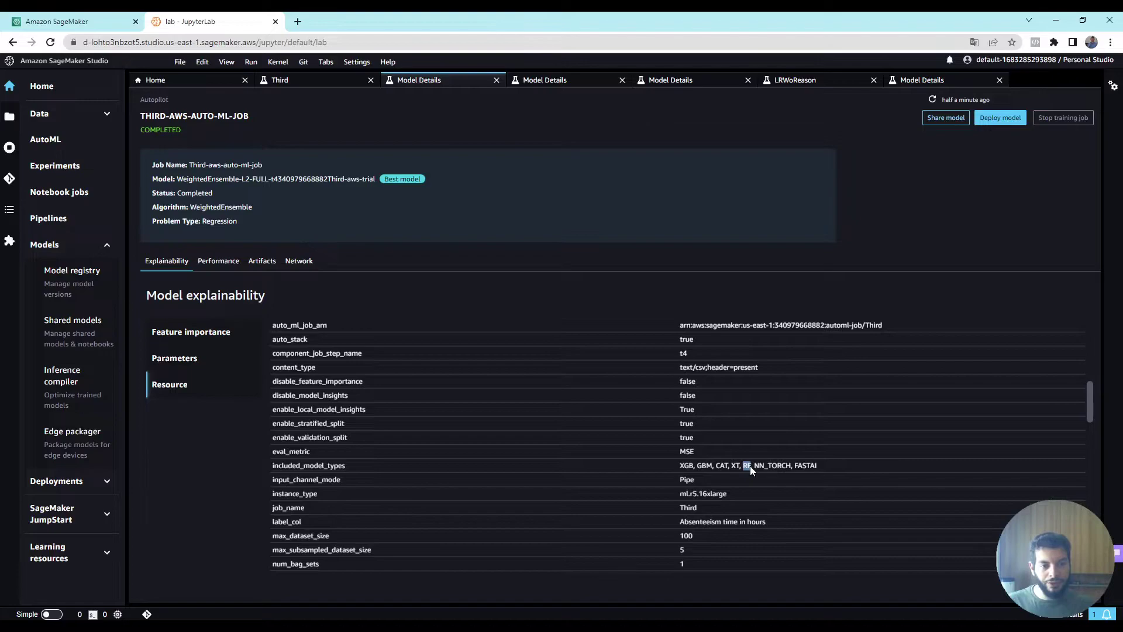
pyautogui.click(757, 466)
pyautogui.moveTo(784, 471); pyautogui.dragTo(818, 467)
pyautogui.click(799, 476)
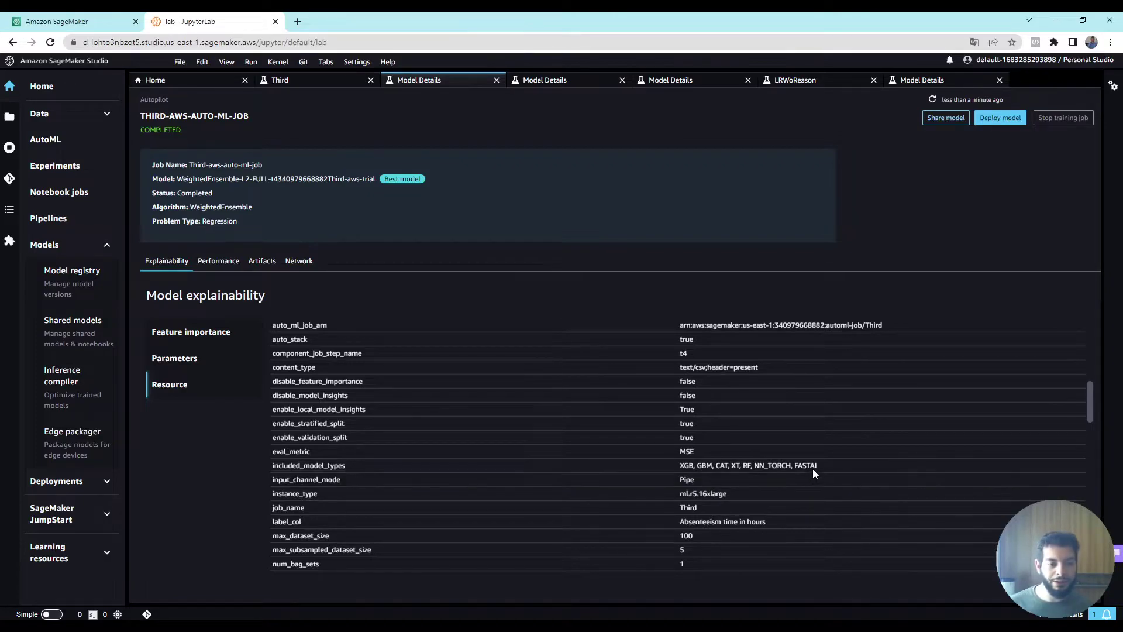
# Check the best model's R2 in the Third job's trials and open the job's data exploration notebook.
pyautogui.moveTo(816, 467); pyautogui.dragTo(696, 468)
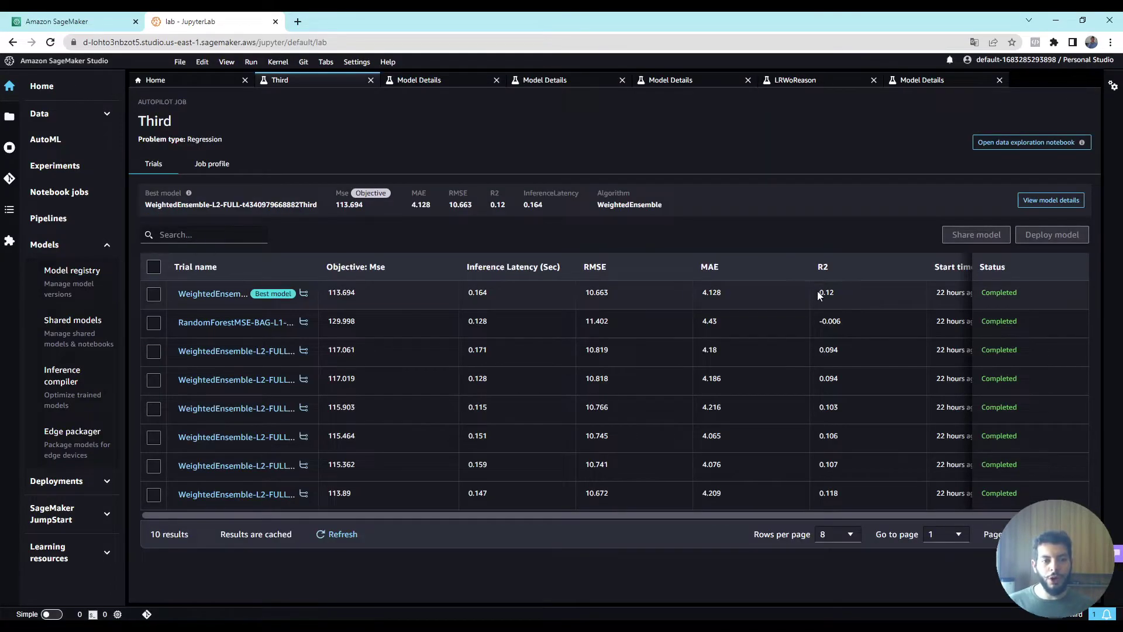
pyautogui.moveTo(818, 294); pyautogui.dragTo(841, 297)
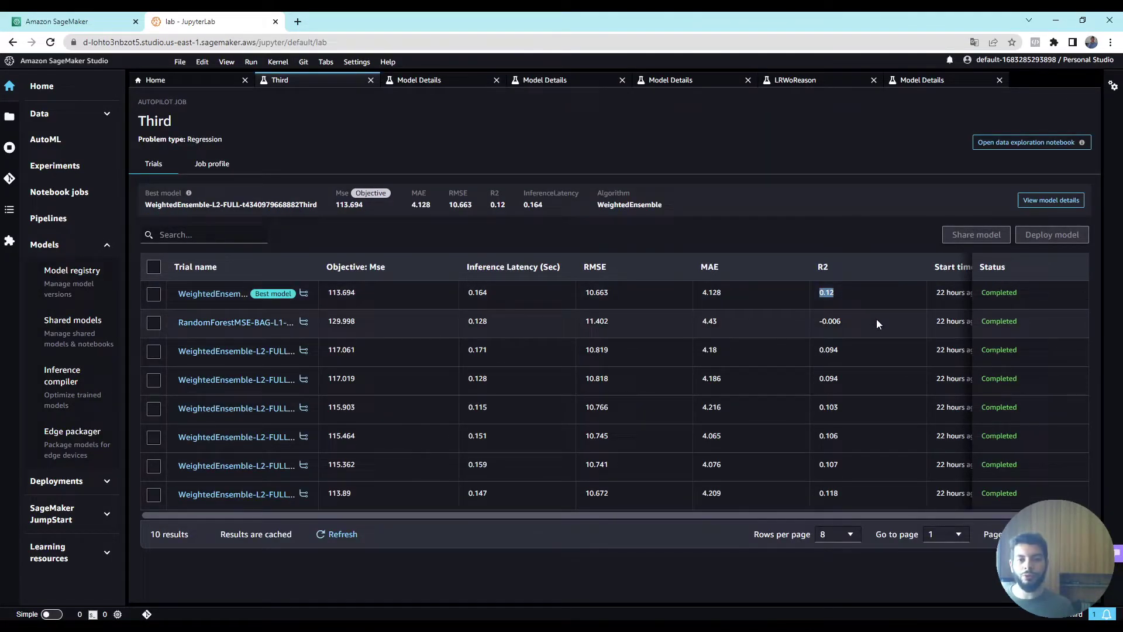
pyautogui.click(1011, 146)
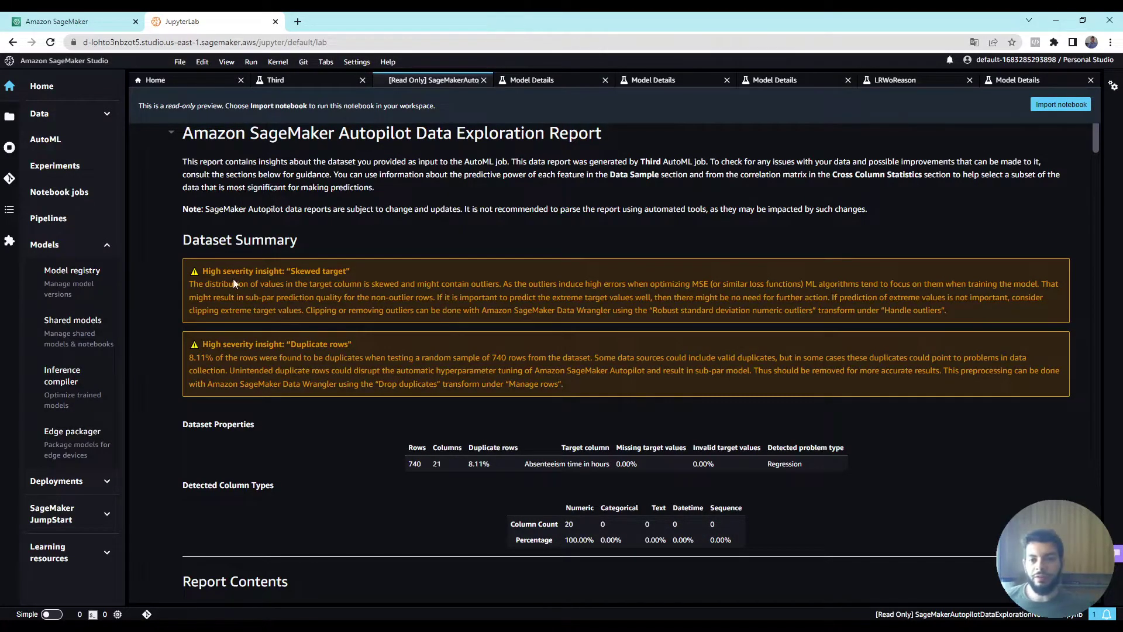
# Read the skewed target insight in the report's Dataset Summary and look at the target column's distribution.
pyautogui.moveTo(219, 273); pyautogui.dragTo(356, 272)
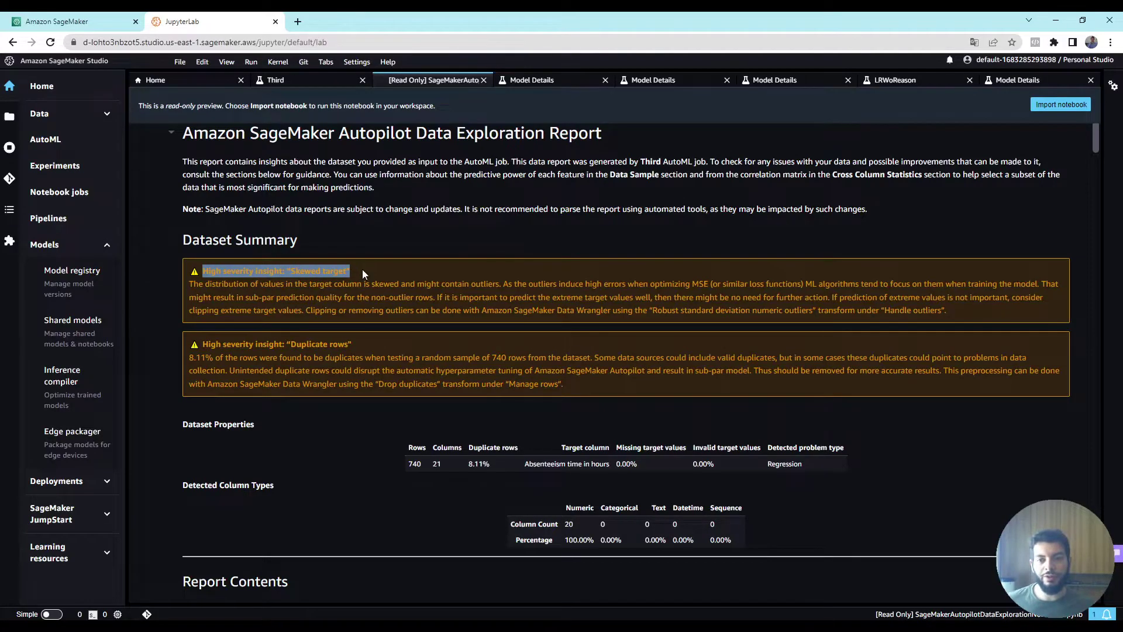
pyautogui.click(303, 275)
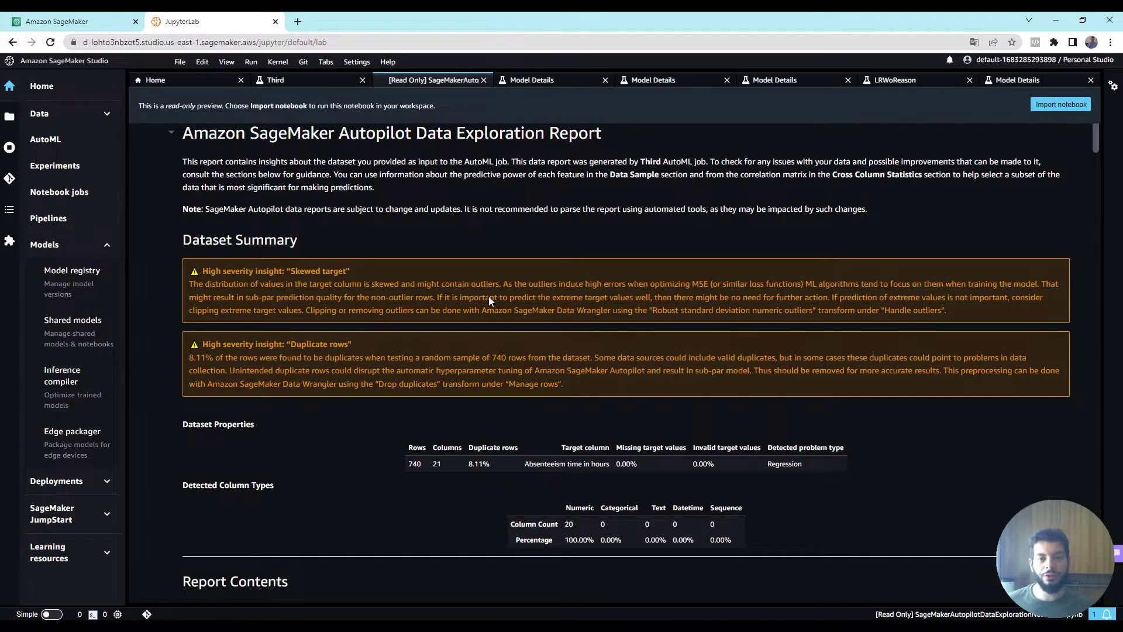
pyautogui.scroll(-10, 511, 304)
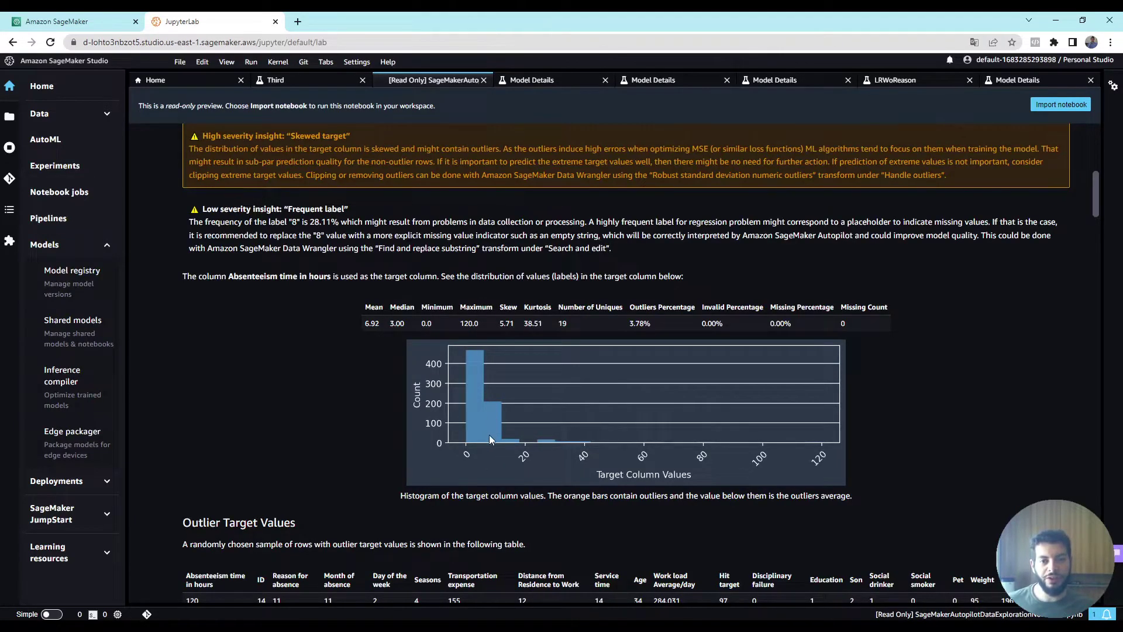
pyautogui.scroll(7, 497, 447)
pyautogui.scroll(4, 524, 501)
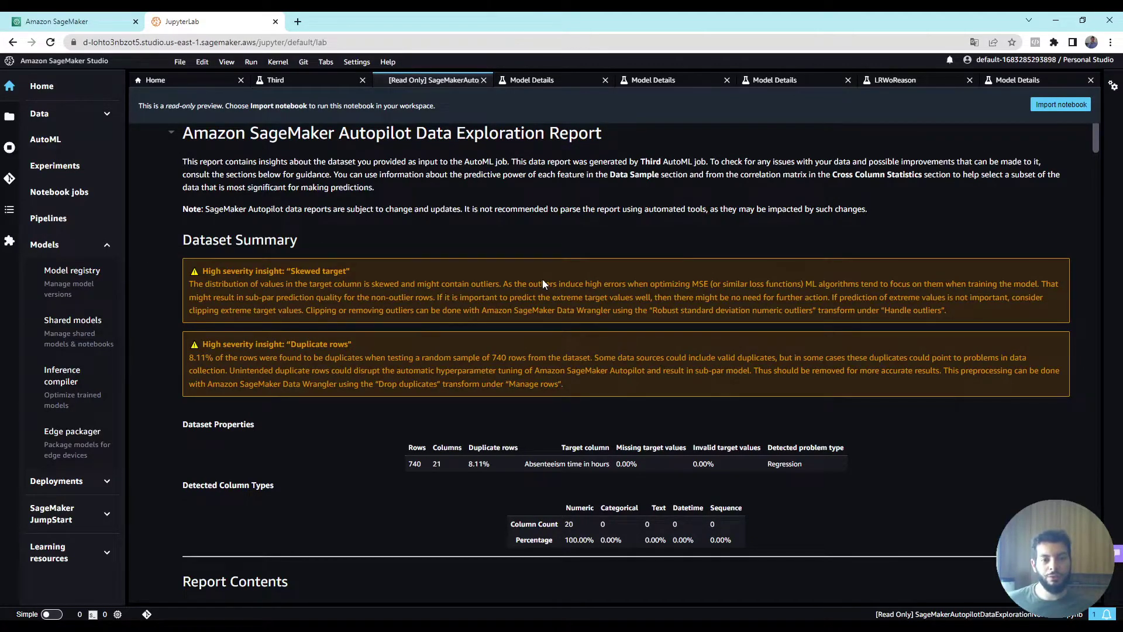
pyautogui.moveTo(501, 284); pyautogui.dragTo(193, 288)
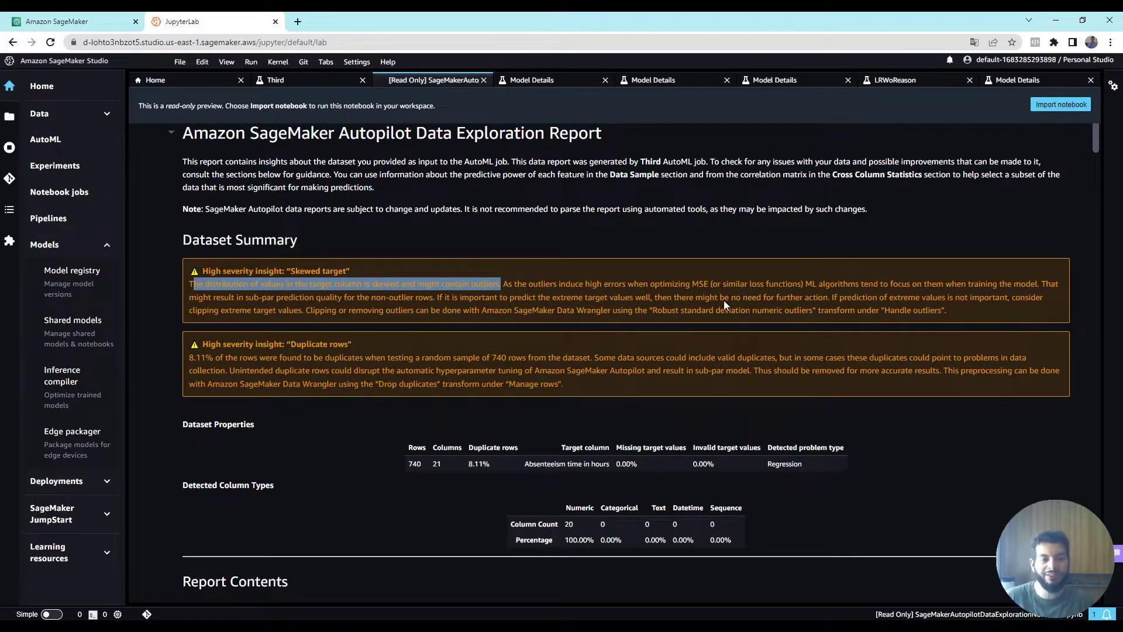
# Review the Target Analysis insights, the target value histogram, the outlier target values and the data sample.
pyautogui.scroll(-1, 724, 300)
pyautogui.scroll(-1, 613, 401)
pyautogui.scroll(-6, 613, 401)
pyautogui.moveTo(203, 312); pyautogui.dragTo(945, 351)
pyautogui.click(853, 342)
pyautogui.scroll(-1, 817, 342)
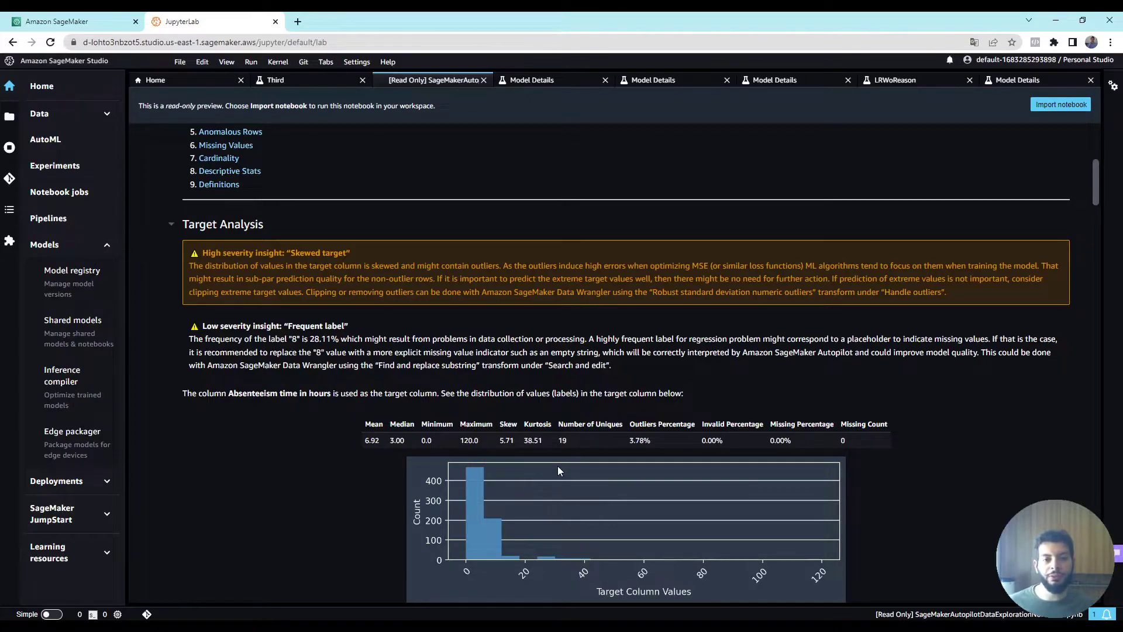
pyautogui.scroll(-6, 626, 377)
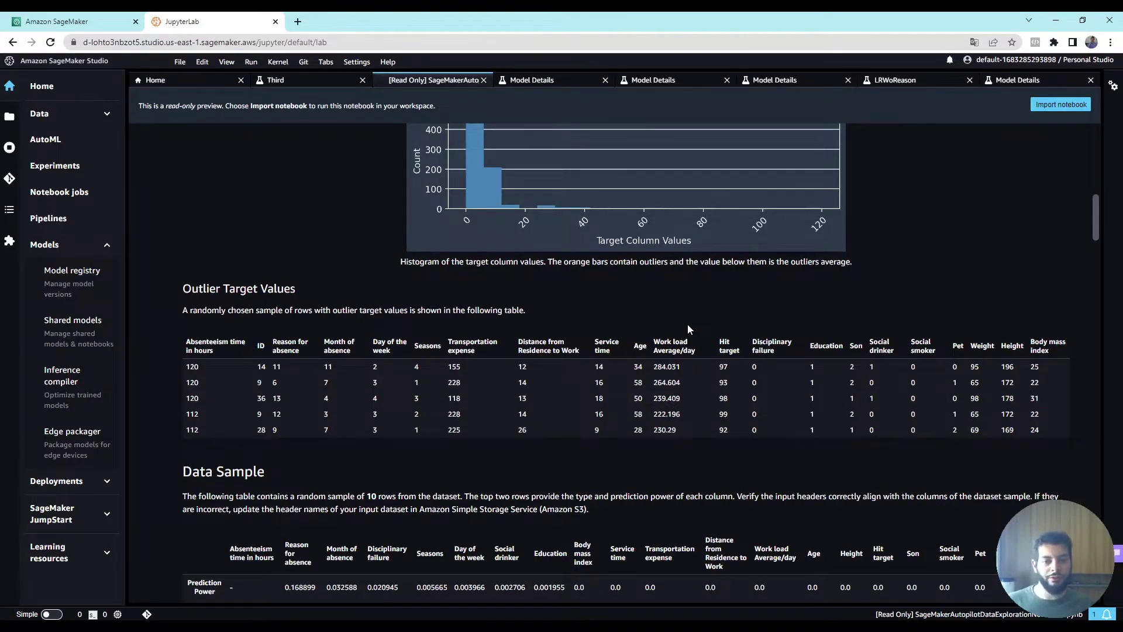
pyautogui.scroll(-10, 687, 324)
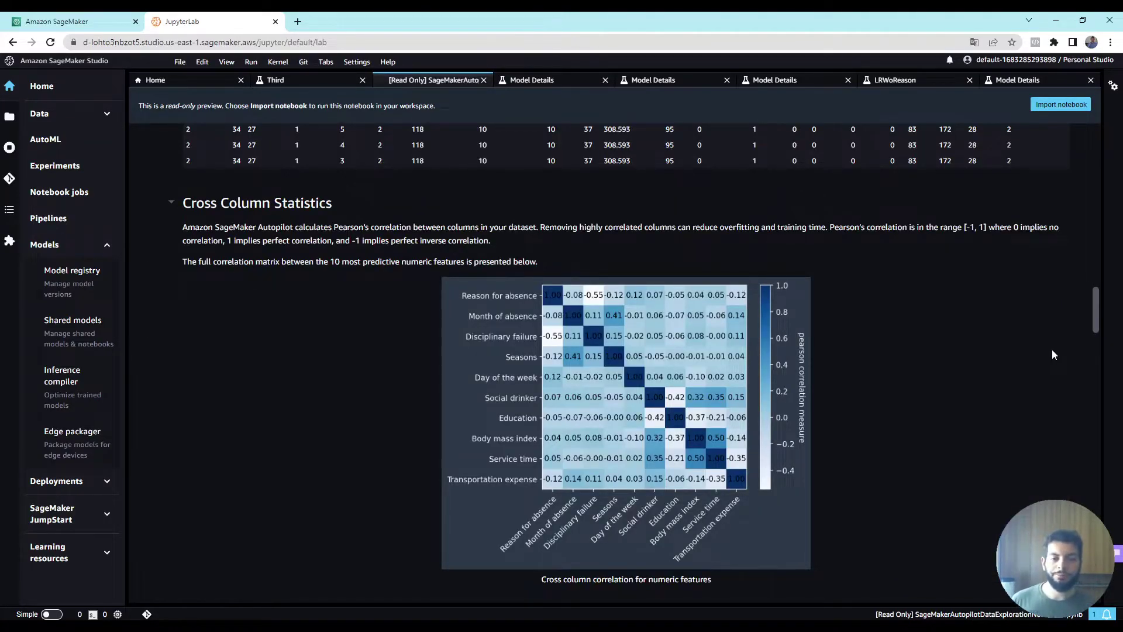
# Examine the Cross Column Statistics, including the advice on highly correlated columns and the Pearson correlation matrix.
pyautogui.doubleClick(345, 227)
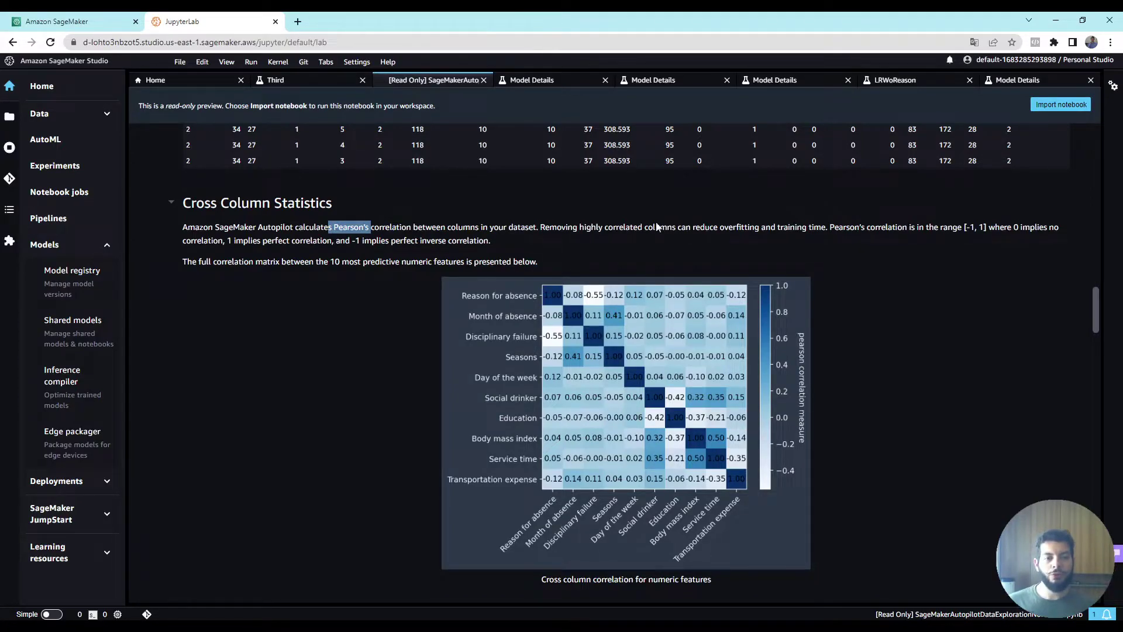
pyautogui.moveTo(540, 228); pyautogui.dragTo(836, 227)
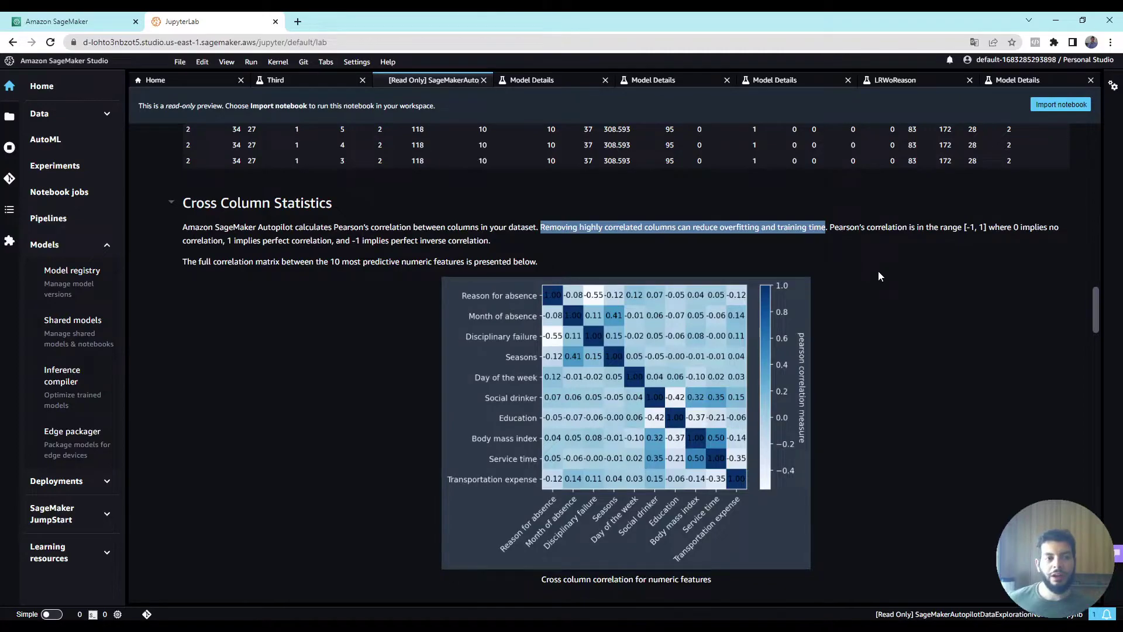
pyautogui.scroll(-3, 881, 275)
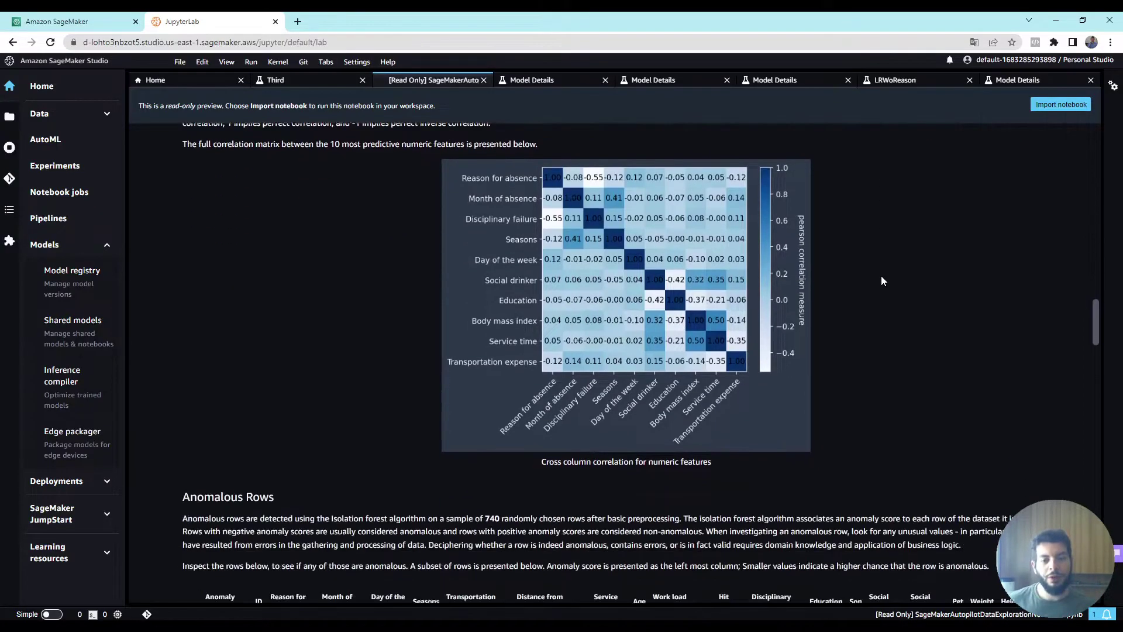
pyautogui.scroll(2, 900, 322)
pyautogui.scroll(1, 900, 323)
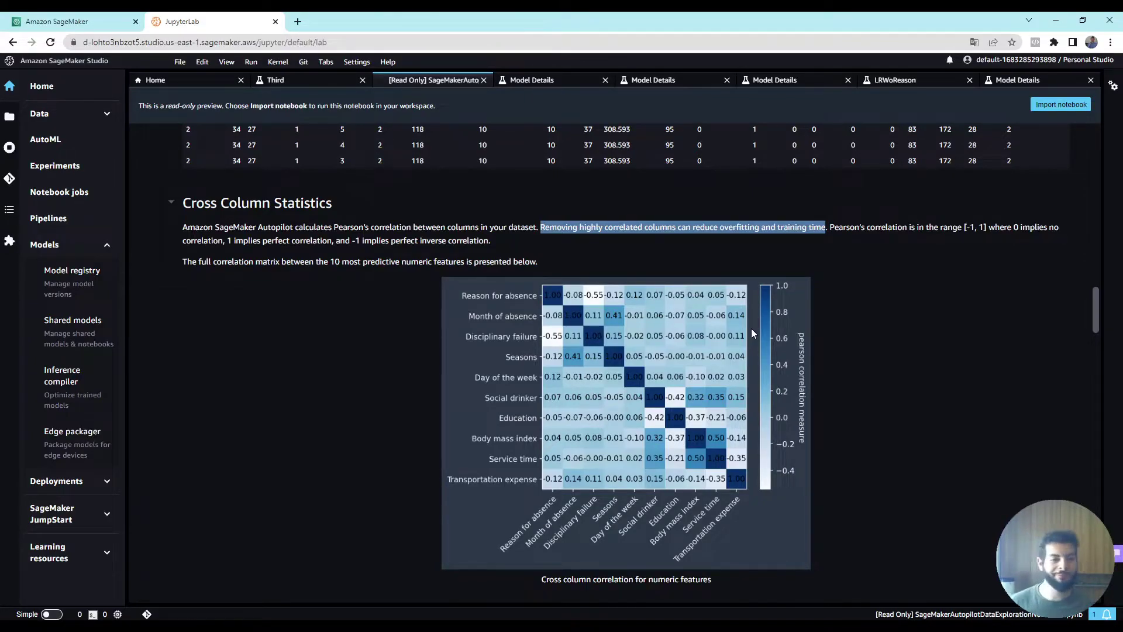
# Review the Anomalous Rows, Missing Values and Cardinality sections of the data exploration report.
pyautogui.scroll(-6, 752, 328)
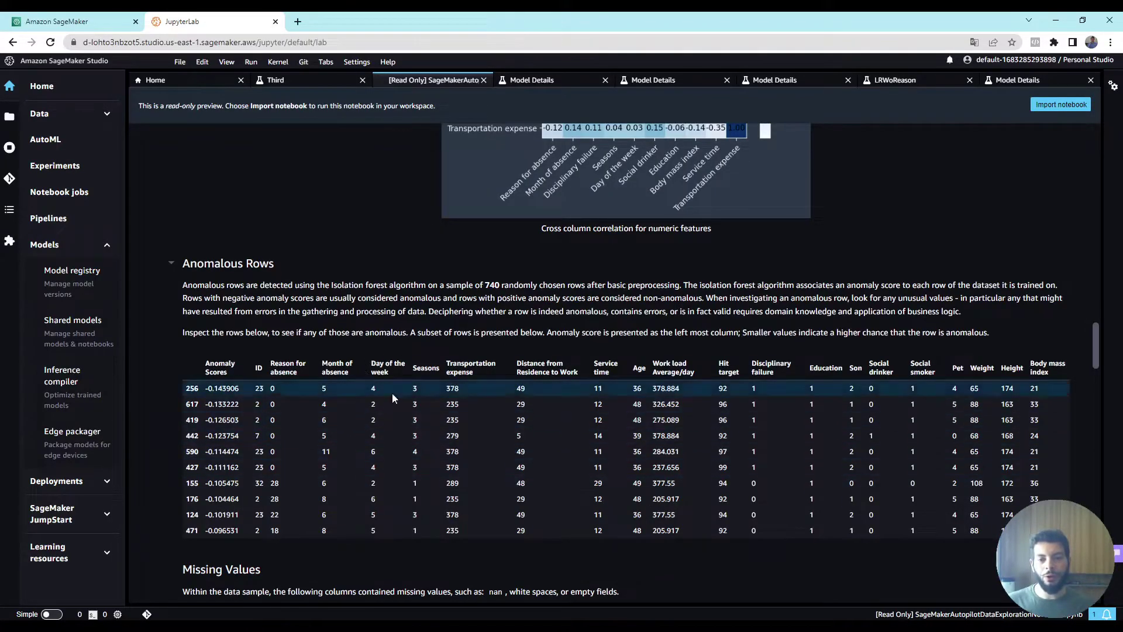
pyautogui.scroll(-5, 462, 359)
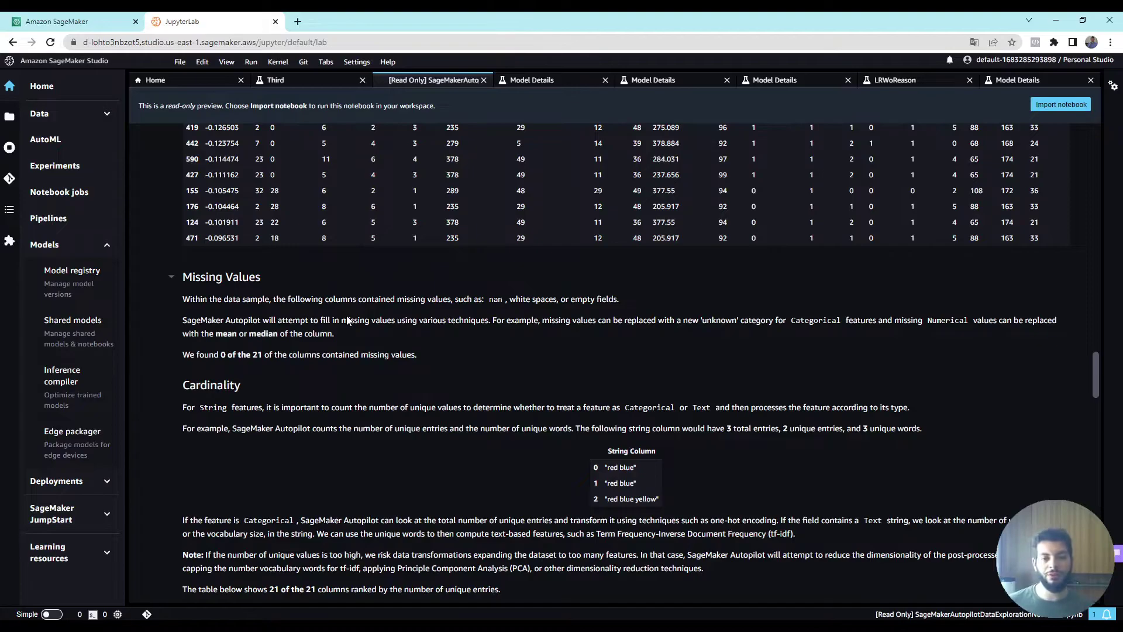
pyautogui.scroll(-6, 351, 316)
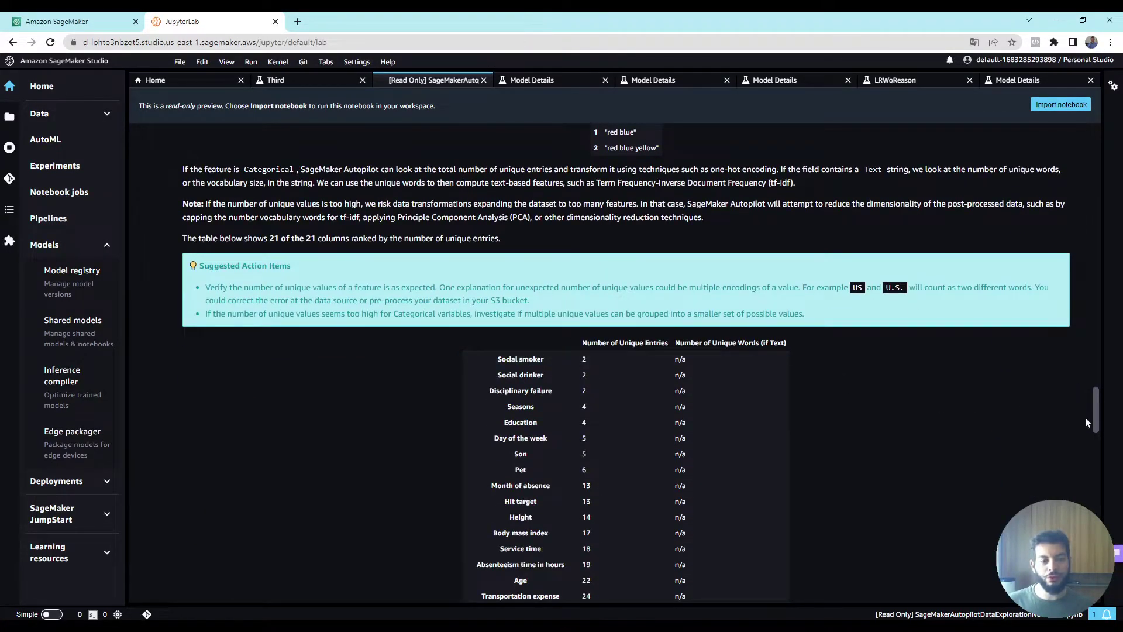
pyautogui.scroll(-1, 1094, 427)
# Return to the start of the report and skim its sections again, from the skewed target insight to the anomalous rows.
pyautogui.moveTo(1100, 437); pyautogui.dragTo(1082, 149)
pyautogui.scroll(-12, 631, 278)
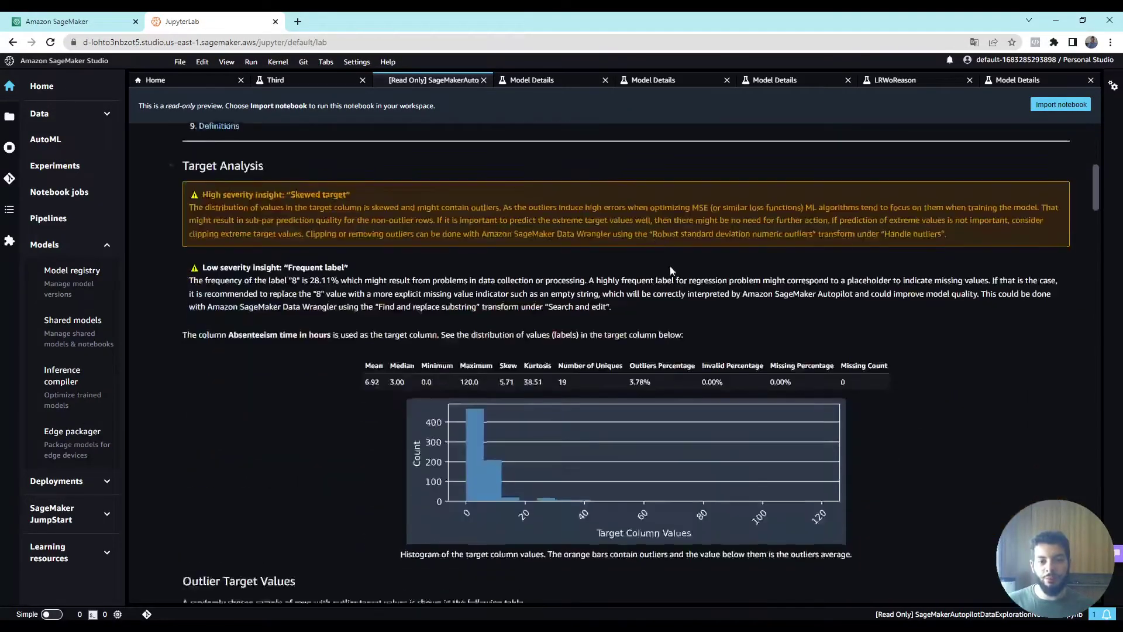
pyautogui.scroll(8, 265, 486)
pyautogui.scroll(-11, 368, 466)
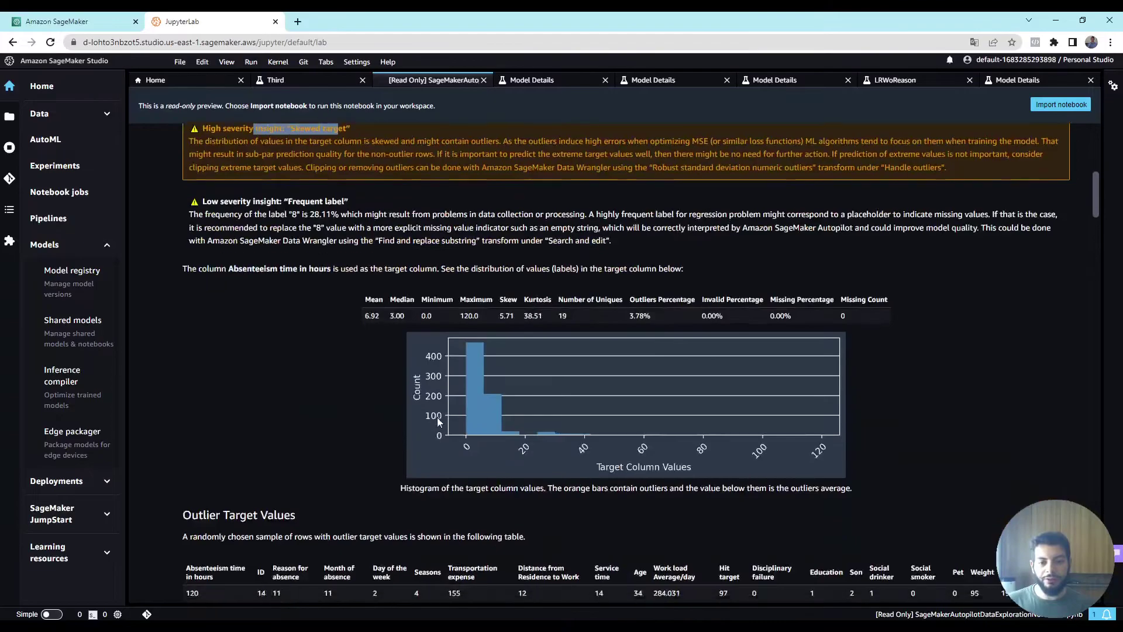
pyautogui.moveTo(205, 230); pyautogui.dragTo(673, 342)
pyautogui.scroll(-10, 655, 338)
pyautogui.scroll(-12, 655, 333)
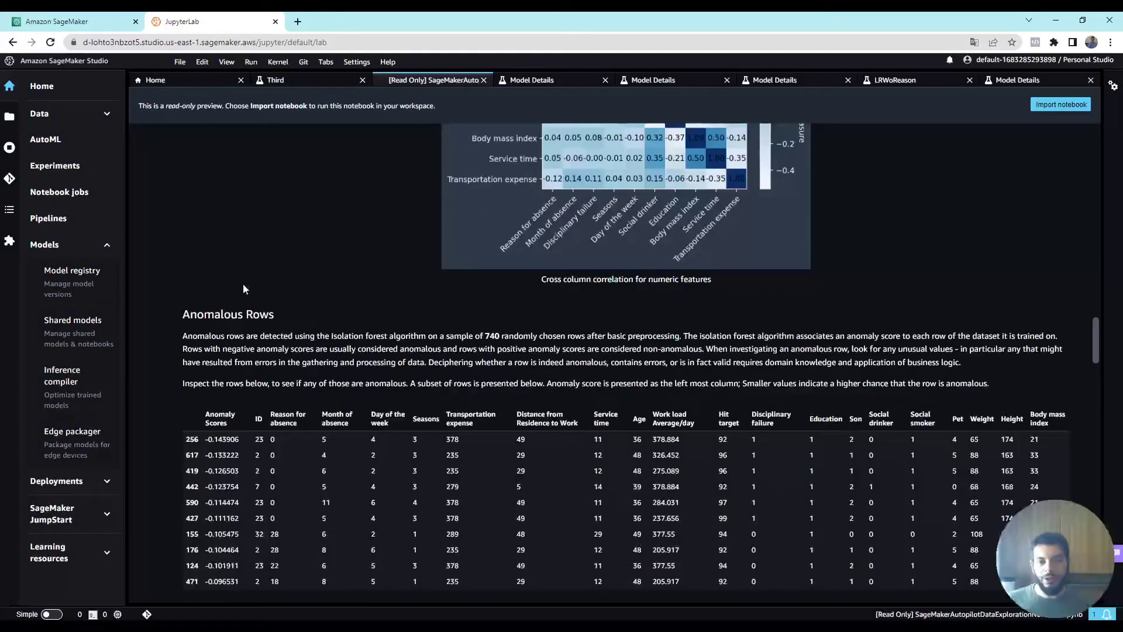
pyautogui.moveTo(179, 256); pyautogui.dragTo(290, 251)
pyautogui.scroll(9, 291, 293)
pyautogui.moveTo(263, 371); pyautogui.dragTo(366, 381)
pyautogui.scroll(-1, 494, 409)
pyautogui.moveTo(258, 336); pyautogui.dragTo(386, 346)
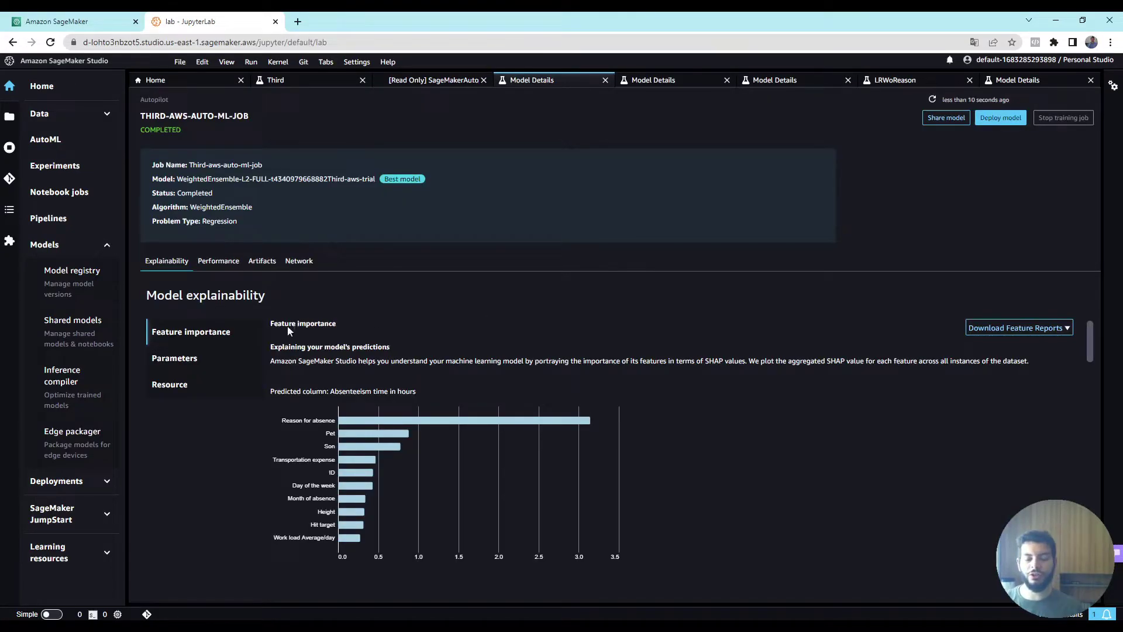
# Inspect the feature importance of the WeightedEnsemble best model and of the RandomForestMSE model, including the Reason for absence value.
pyautogui.moveTo(271, 324); pyautogui.dragTo(339, 327)
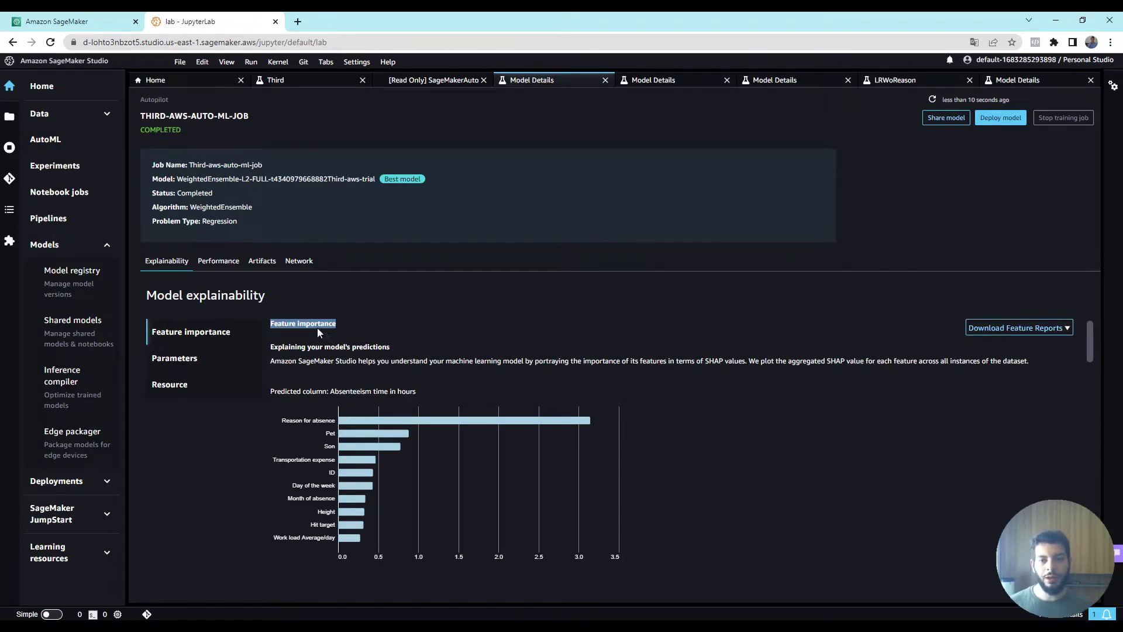
pyautogui.click(318, 328)
pyautogui.moveTo(177, 181); pyautogui.dragTo(282, 177)
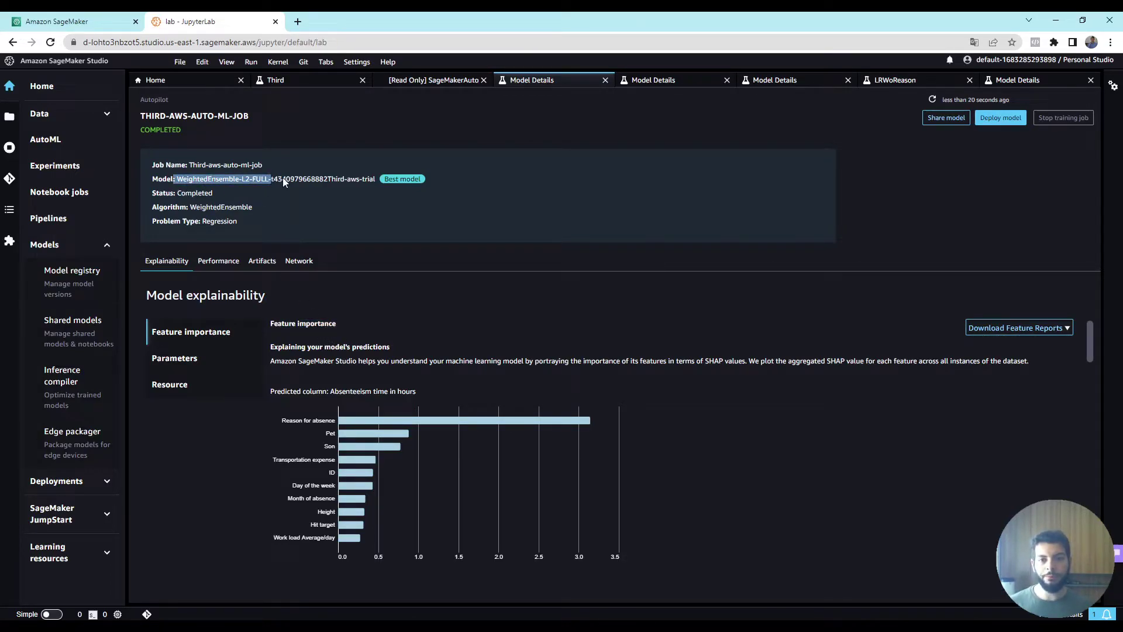
pyautogui.click(284, 177)
pyautogui.click(655, 80)
pyautogui.moveTo(175, 180); pyautogui.dragTo(232, 180)
pyautogui.click(251, 212)
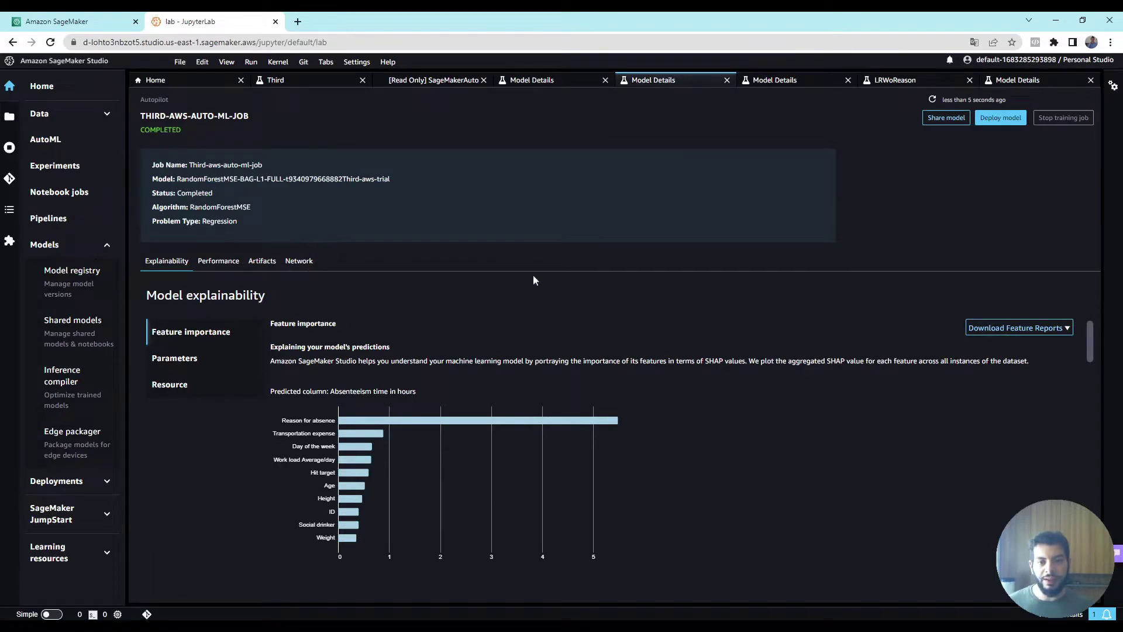
pyautogui.moveTo(362, 422)
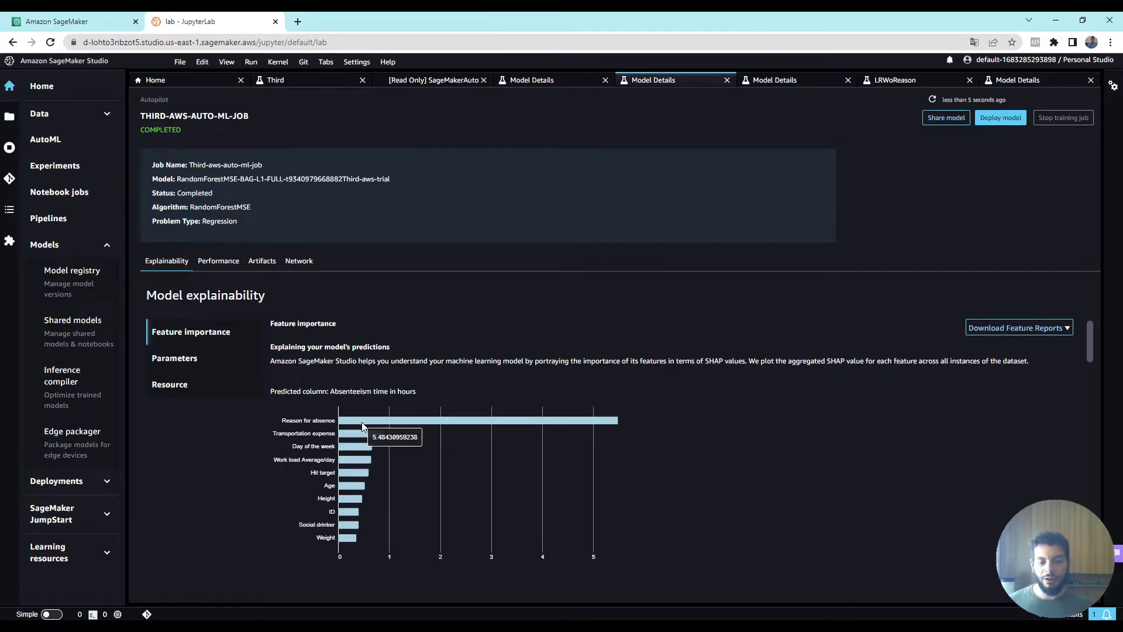
# Compare the feature importance rankings of the WeightedEnsemble and RandomForestMSE models by alternating between their details.
pyautogui.click(549, 81)
pyautogui.click(634, 82)
pyautogui.click(553, 79)
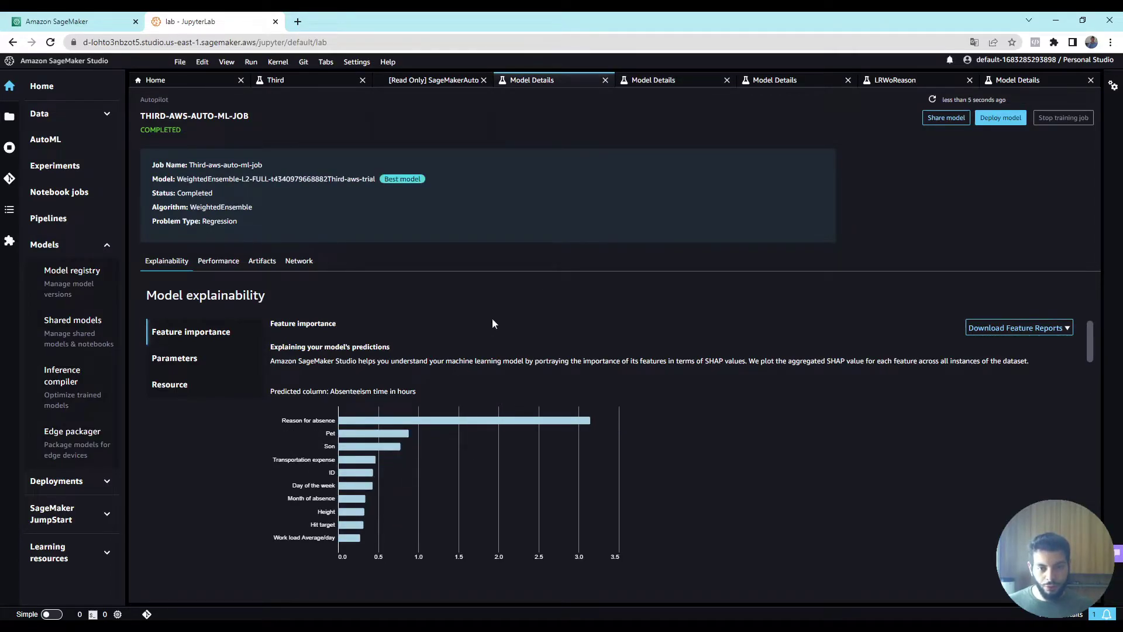
pyautogui.click(651, 88)
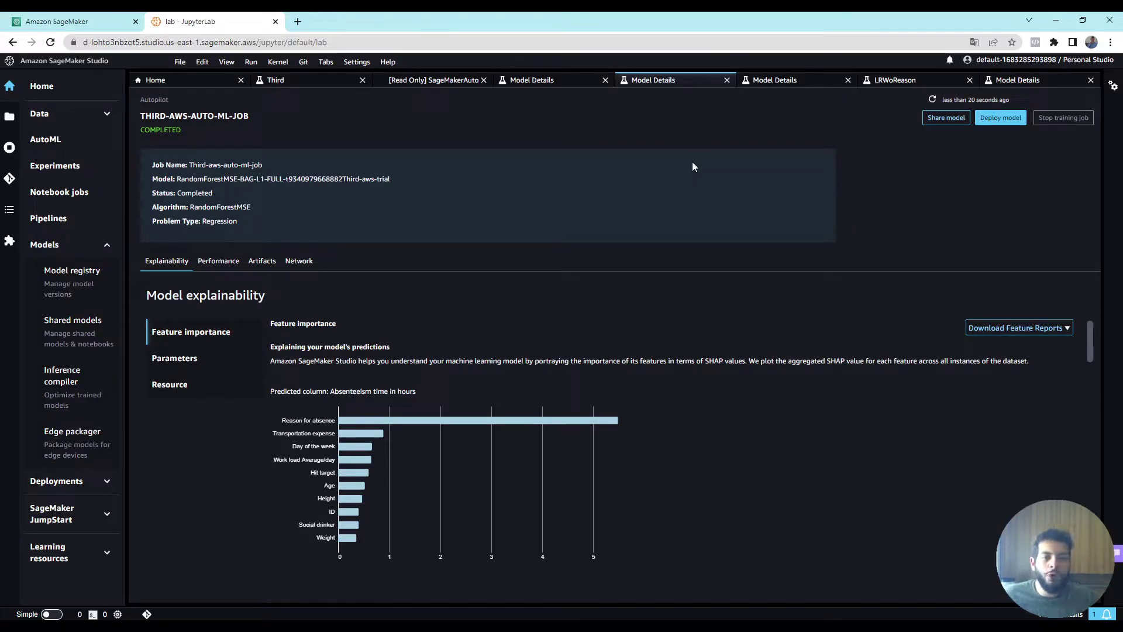
pyautogui.click(564, 82)
pyautogui.click(671, 83)
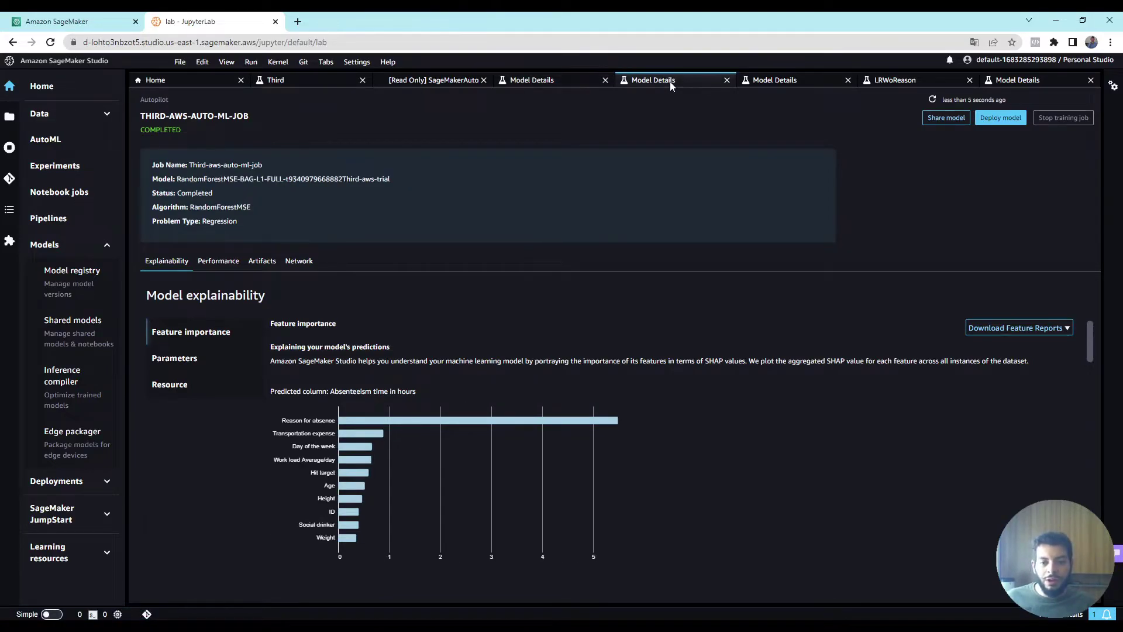
pyautogui.click(539, 80)
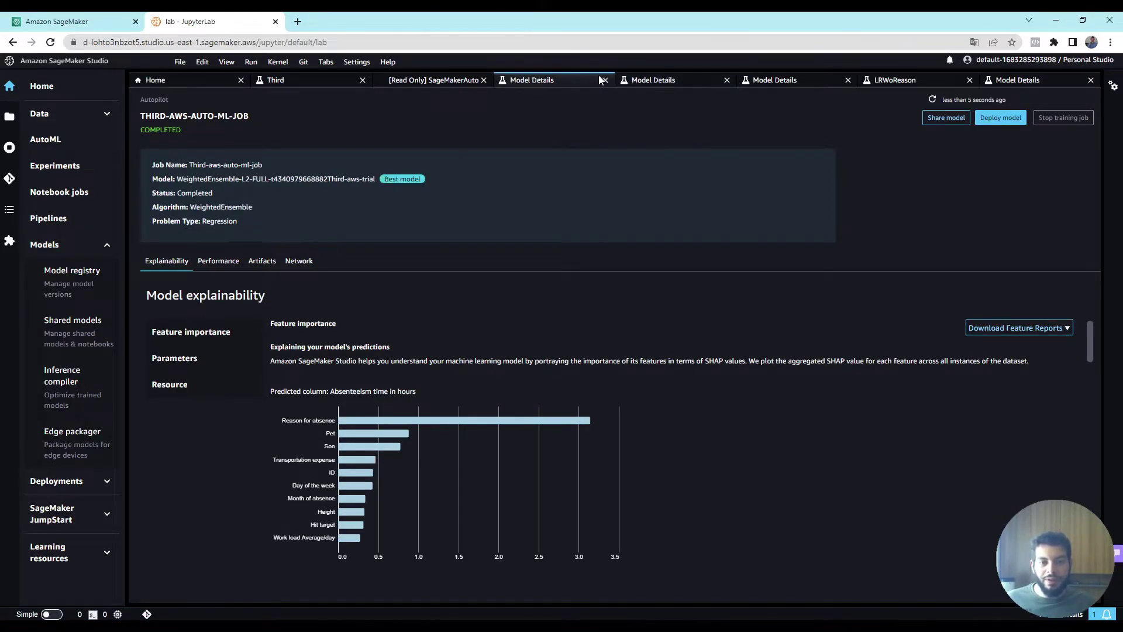
pyautogui.click(648, 78)
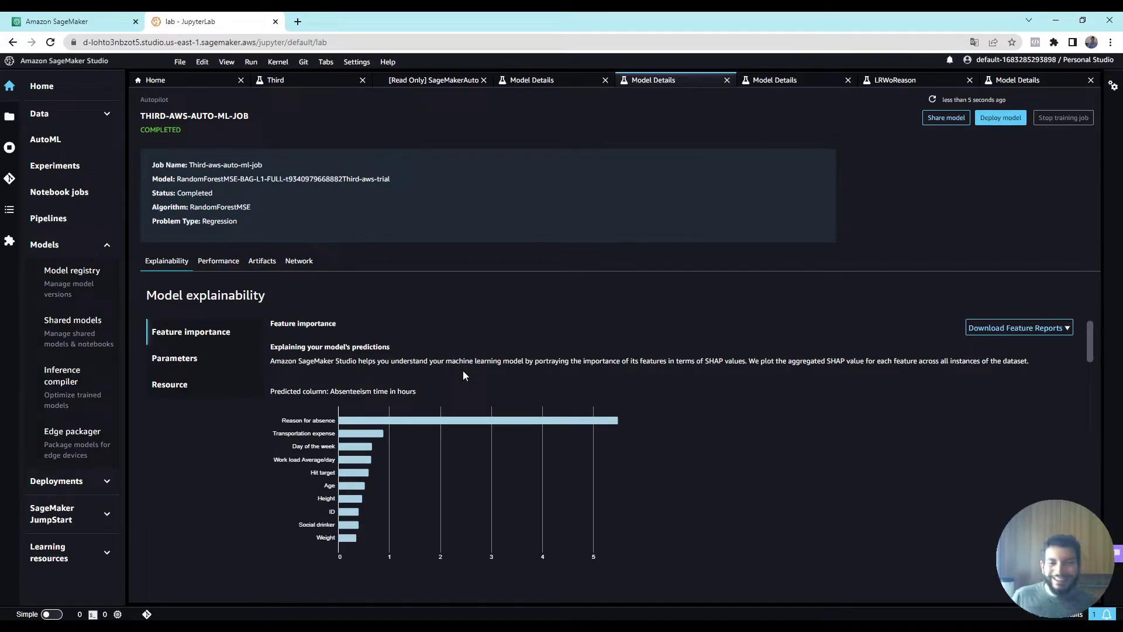
pyautogui.moveTo(270, 324); pyautogui.dragTo(337, 323)
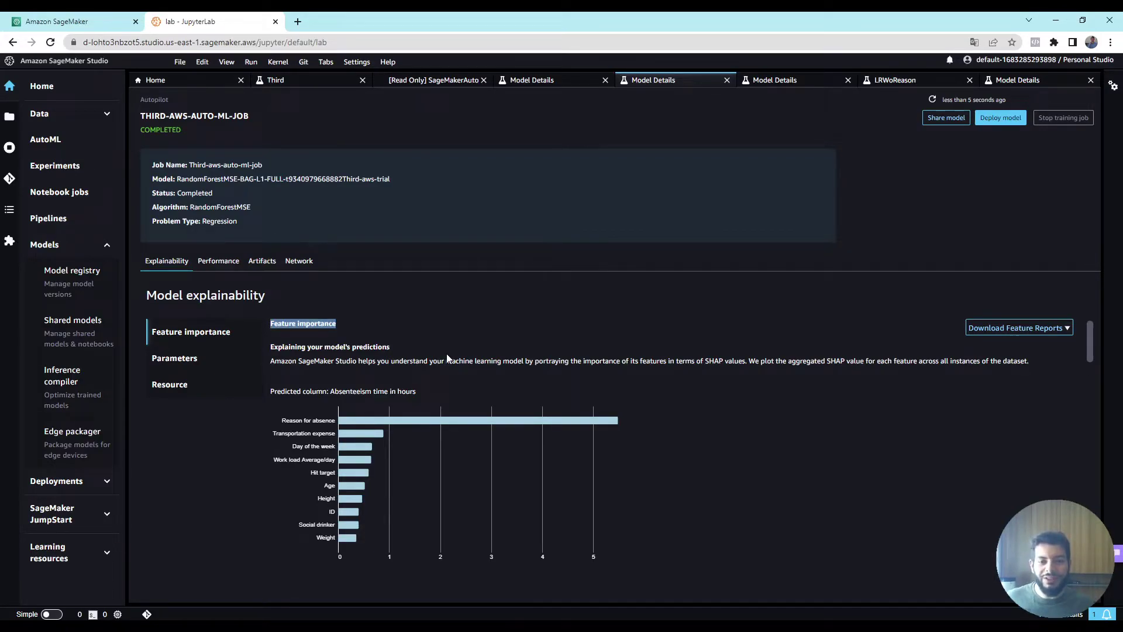
# Open the LRWoReason job and check the R2 objective of its best model.
pyautogui.click(585, 80)
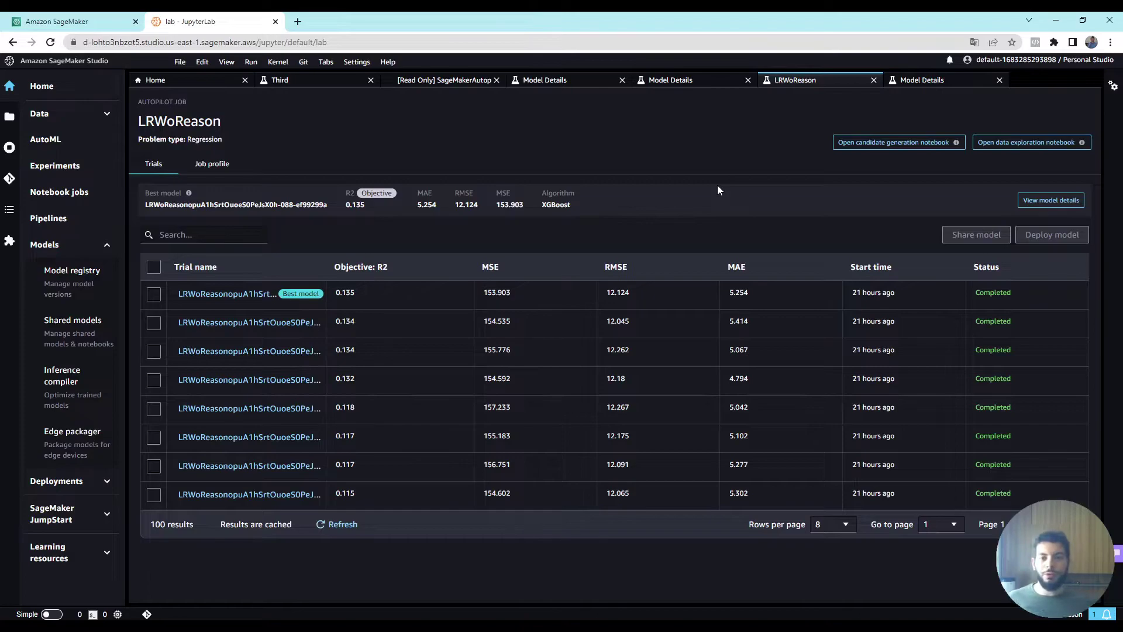
pyautogui.moveTo(161, 126); pyautogui.dragTo(208, 129)
pyautogui.click(169, 129)
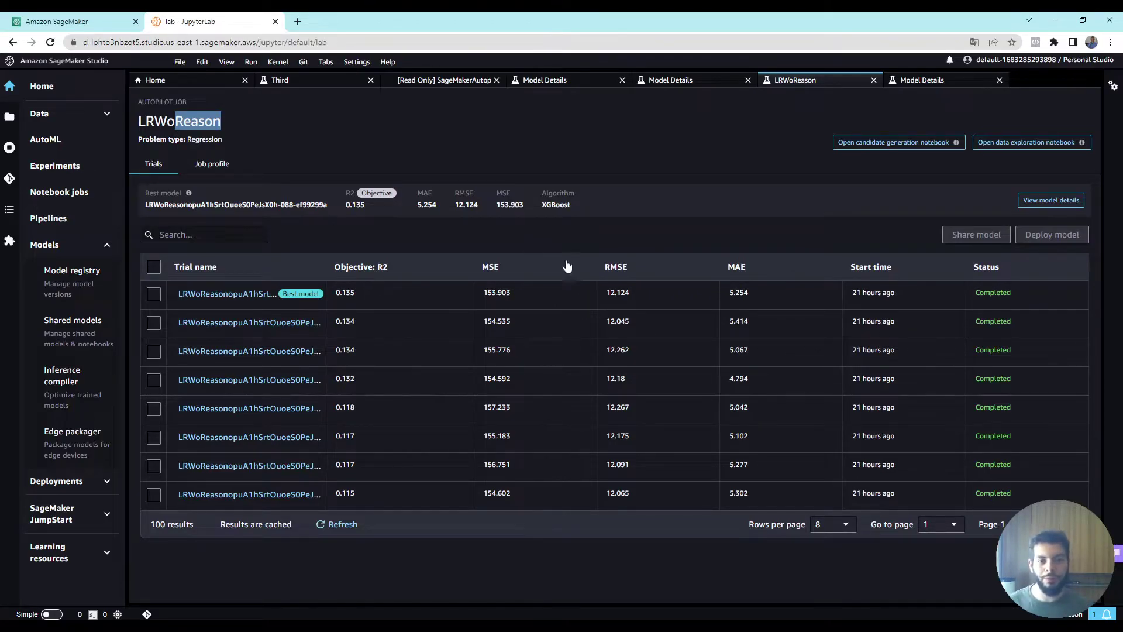
pyautogui.click(364, 299)
pyautogui.moveTo(363, 299); pyautogui.dragTo(327, 301)
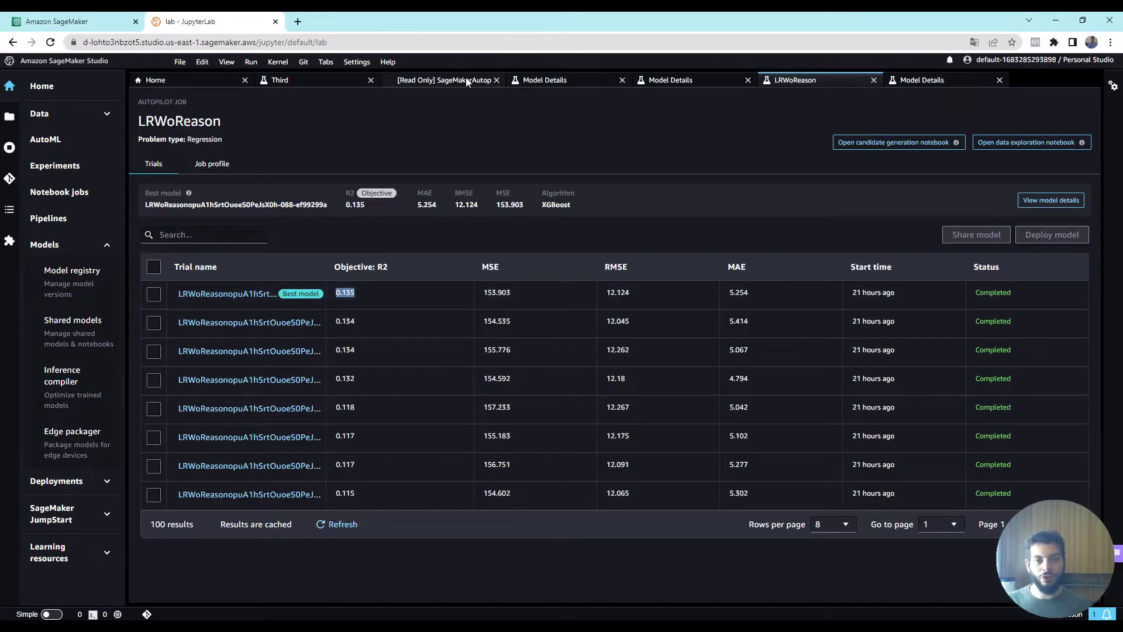
# Compare the R2 of the best model in the Third job with that of the LRWoReason job's best model.
pyautogui.click(280, 79)
pyautogui.moveTo(843, 300); pyautogui.dragTo(816, 297)
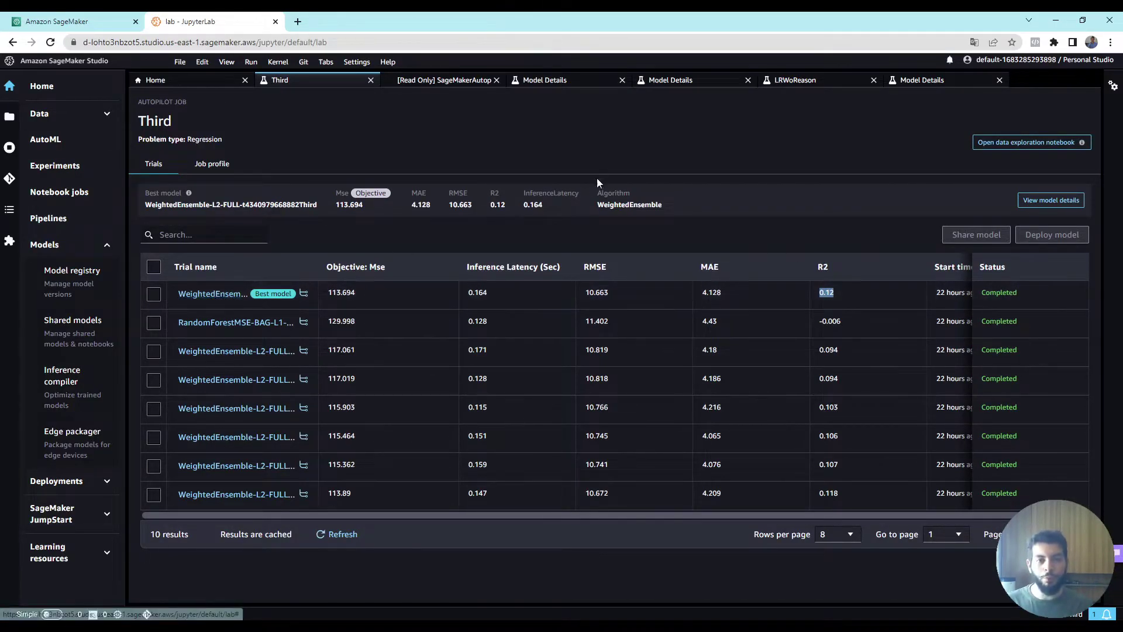
pyautogui.click(783, 83)
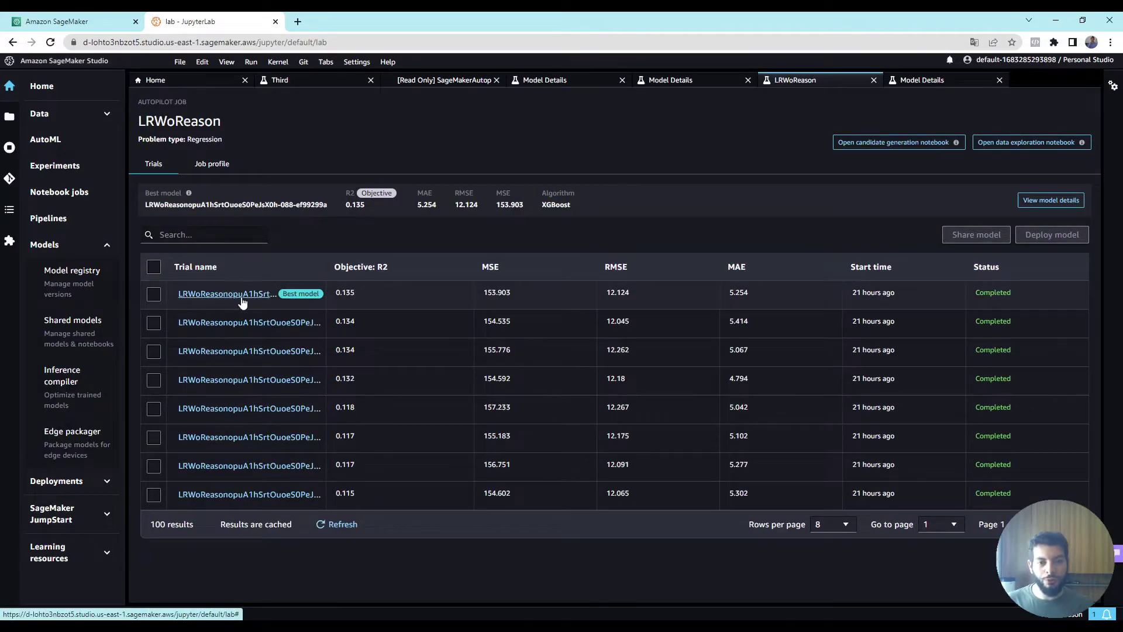
pyautogui.moveTo(354, 293); pyautogui.dragTo(334, 296)
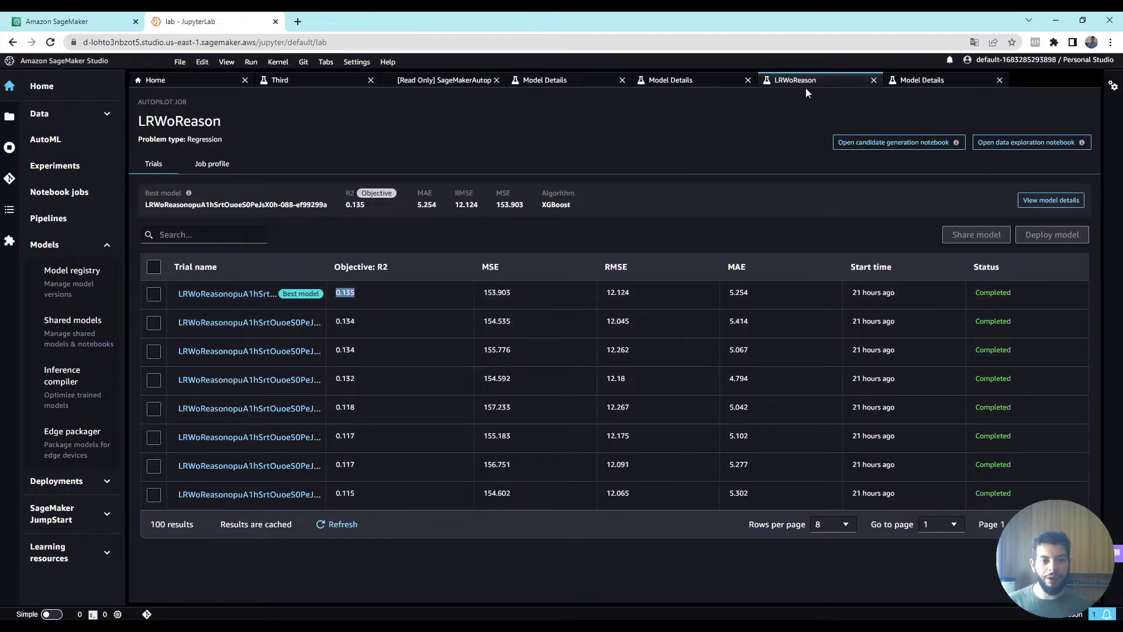
# Compare the feature importance rankings of the LRWoReason XGBoost best model and the Third job's WeightedEnsemble best model by alternating between their details.
pyautogui.click(927, 80)
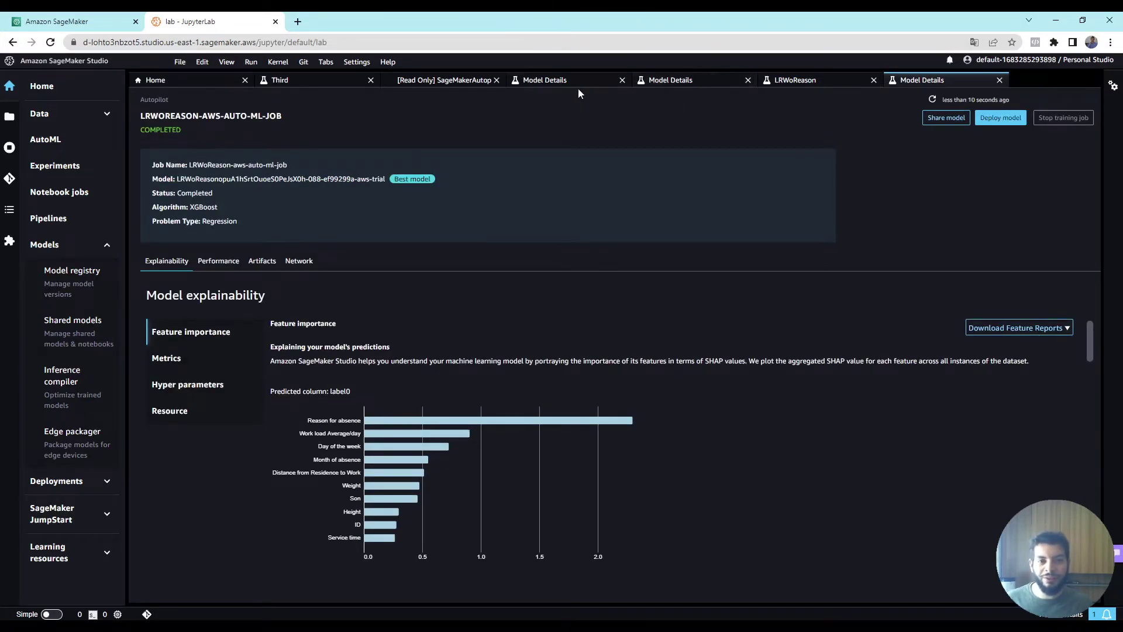
pyautogui.click(558, 81)
pyautogui.click(915, 82)
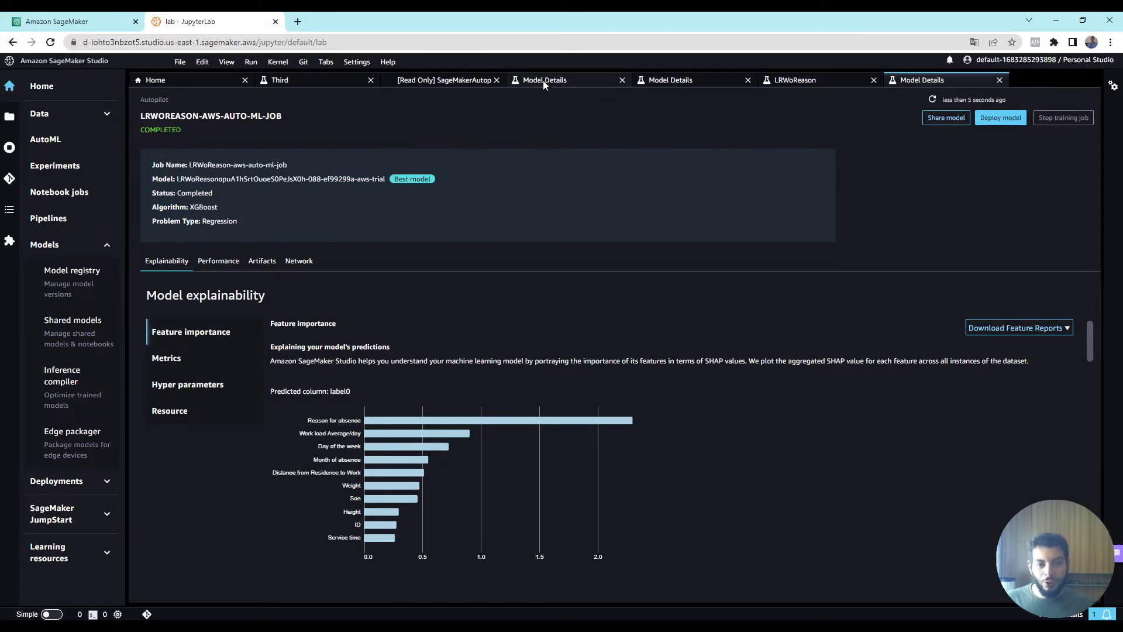
pyautogui.click(543, 79)
pyautogui.click(935, 80)
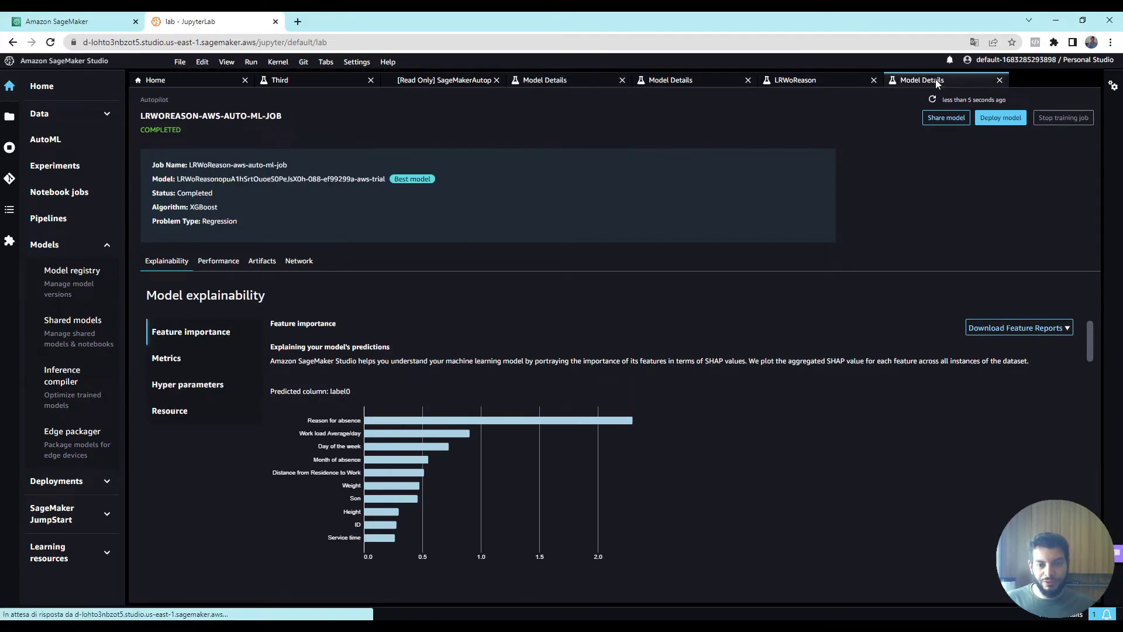
pyautogui.click(571, 80)
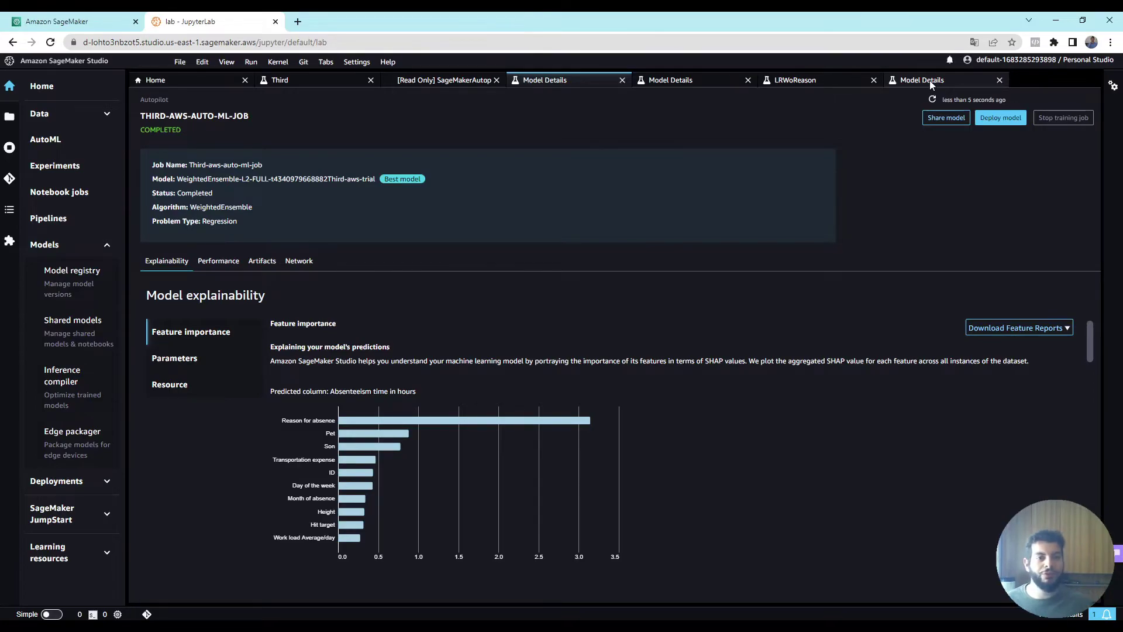
pyautogui.click(929, 80)
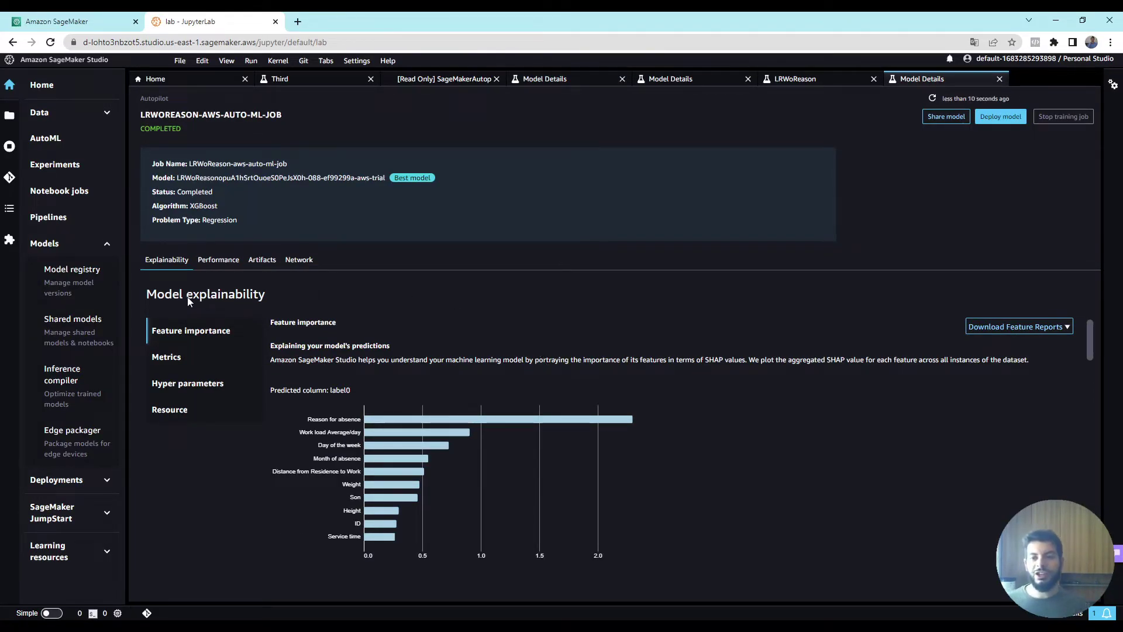
# Check the Google Trends comparison of xai and explainable machine learning, and return to the LRWoReason model details in SageMaker Studio.
pyautogui.doubleClick(225, 295)
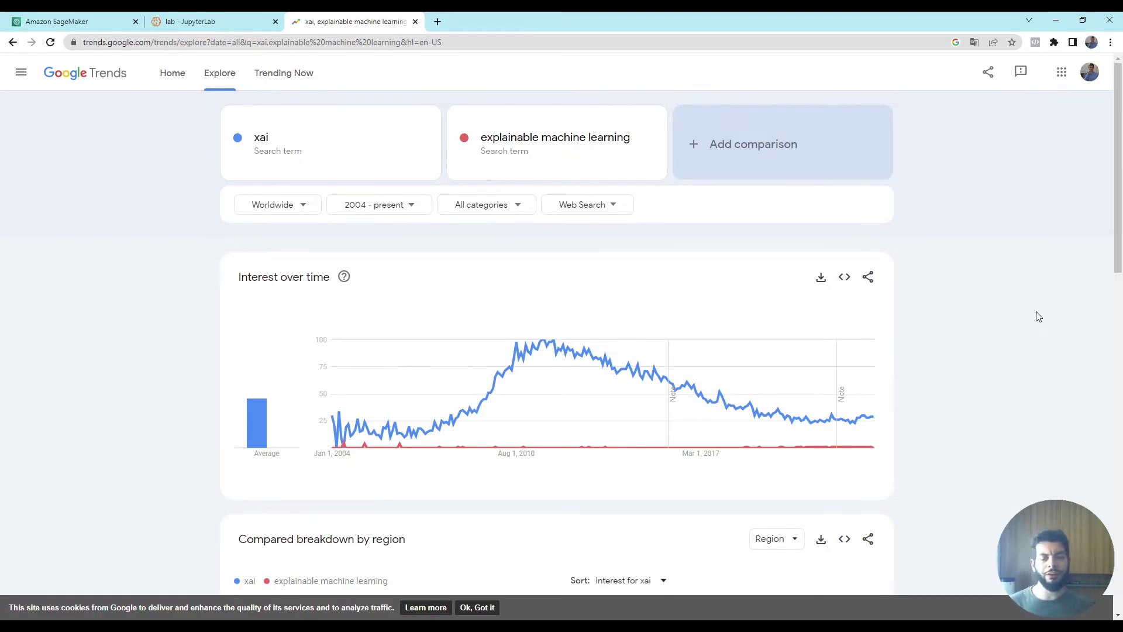
pyautogui.click(238, 21)
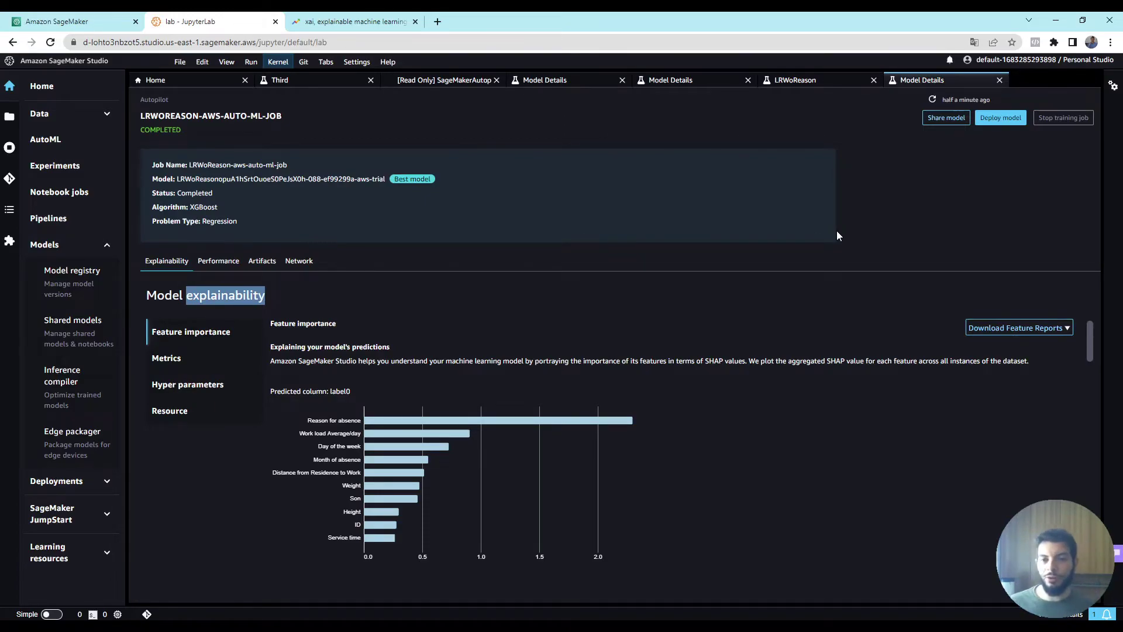
# View the Pipelines page of SageMaker Studio and close it again.
pyautogui.click(48, 217)
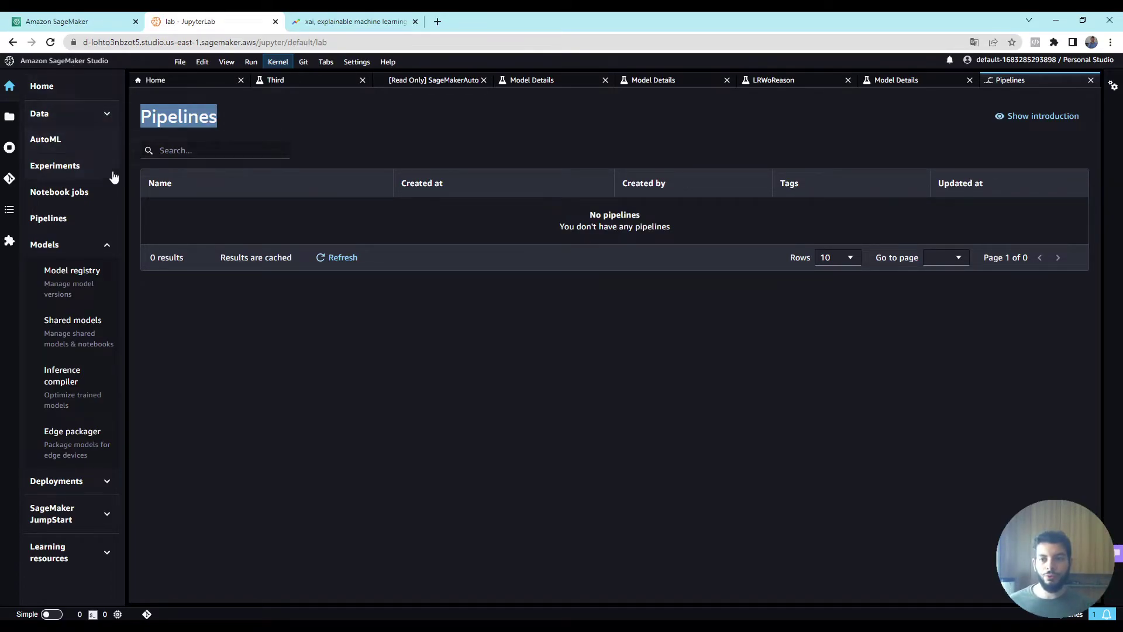
pyautogui.click(1090, 81)
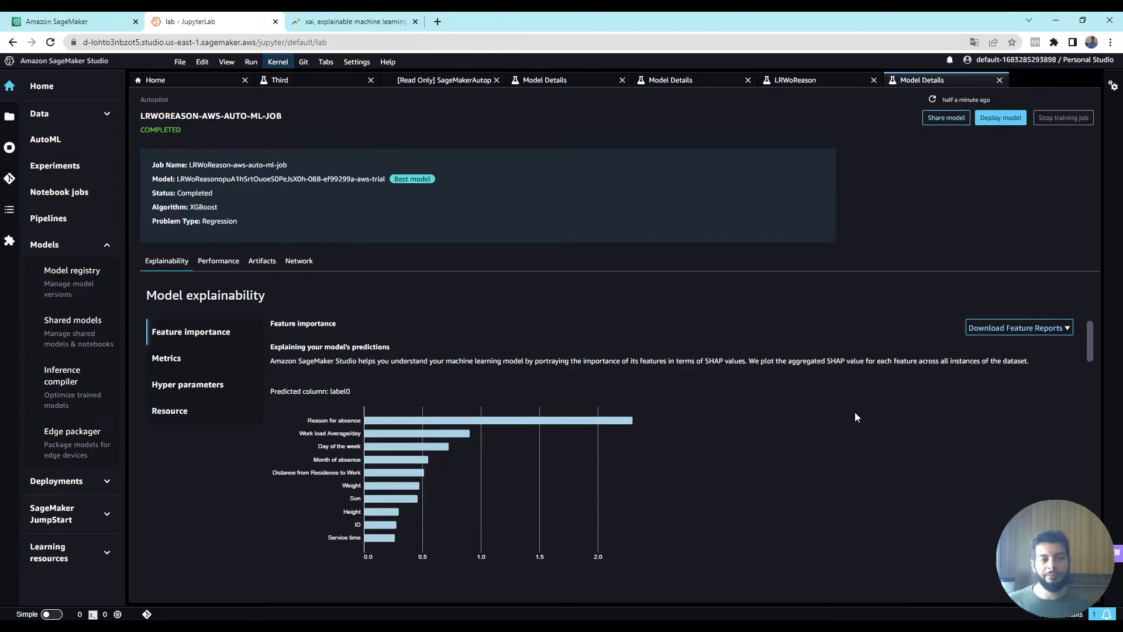
# Inspect the Reason for absence importance in the LRWoReason best model, and review the feature importance of all three opened models again.
pyautogui.moveTo(515, 423)
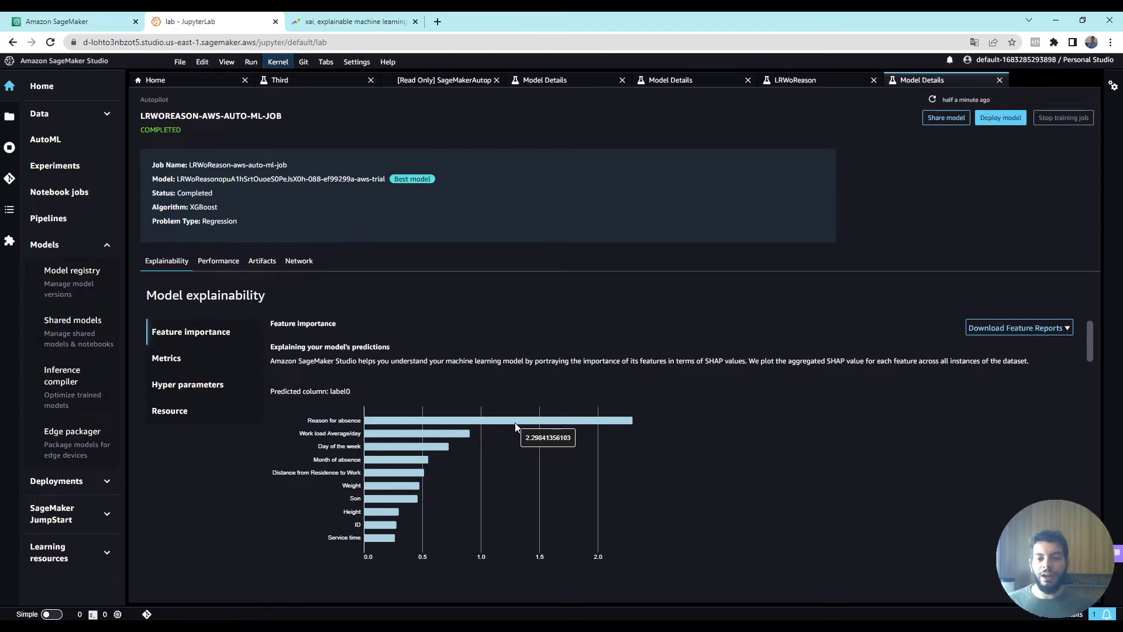
pyautogui.moveTo(276, 324); pyautogui.dragTo(354, 321)
pyautogui.click(316, 329)
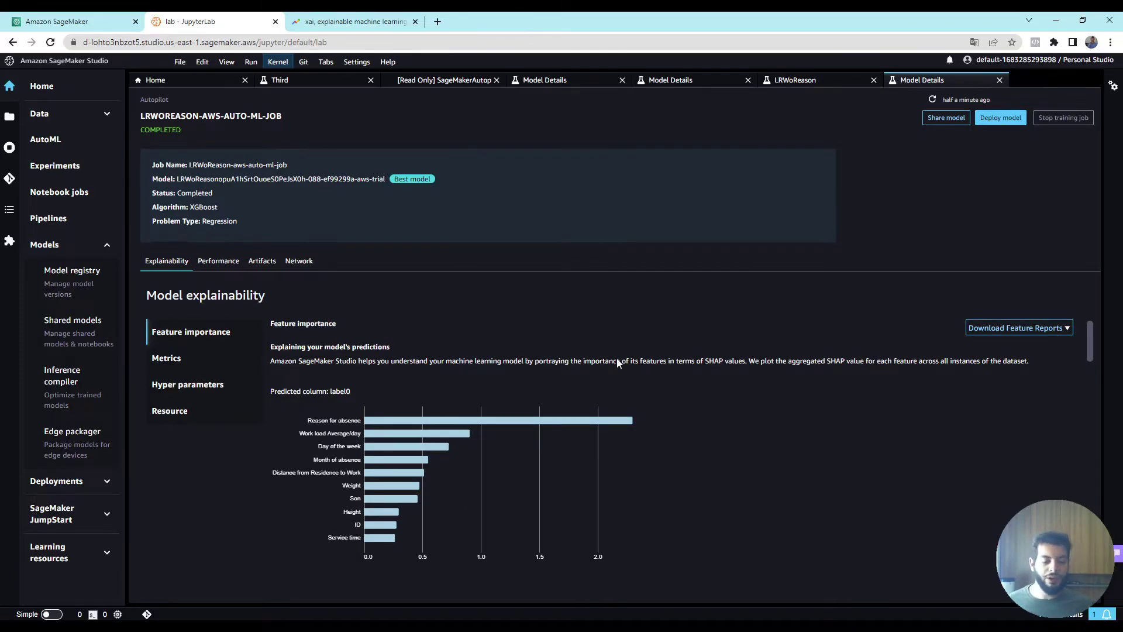
pyautogui.click(575, 78)
pyautogui.click(679, 80)
pyautogui.click(927, 80)
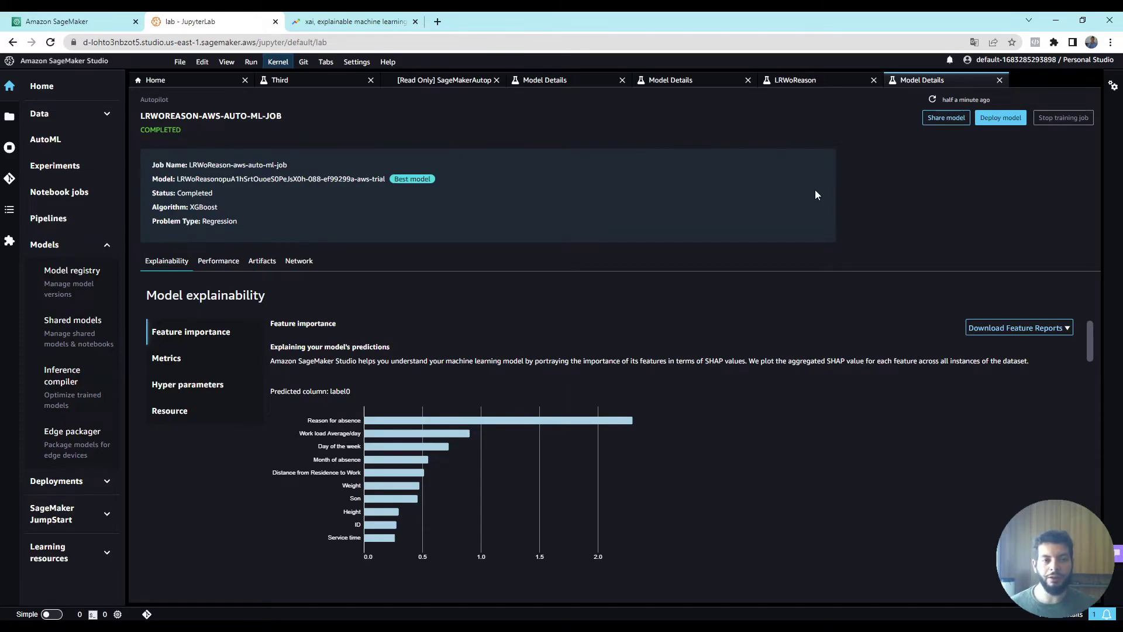
pyautogui.click(558, 83)
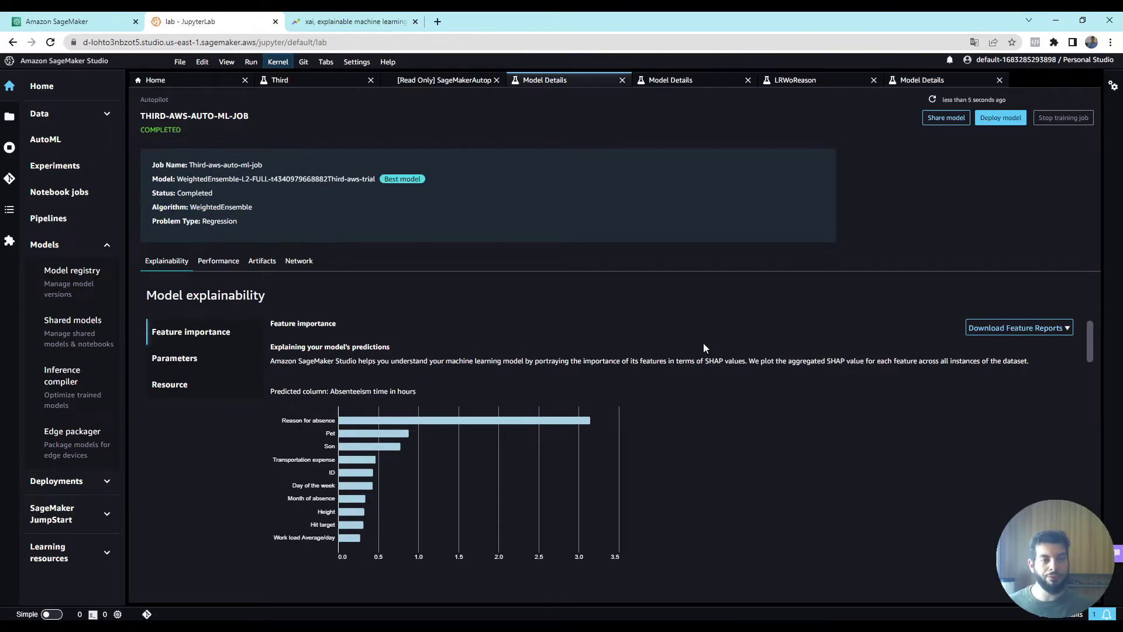